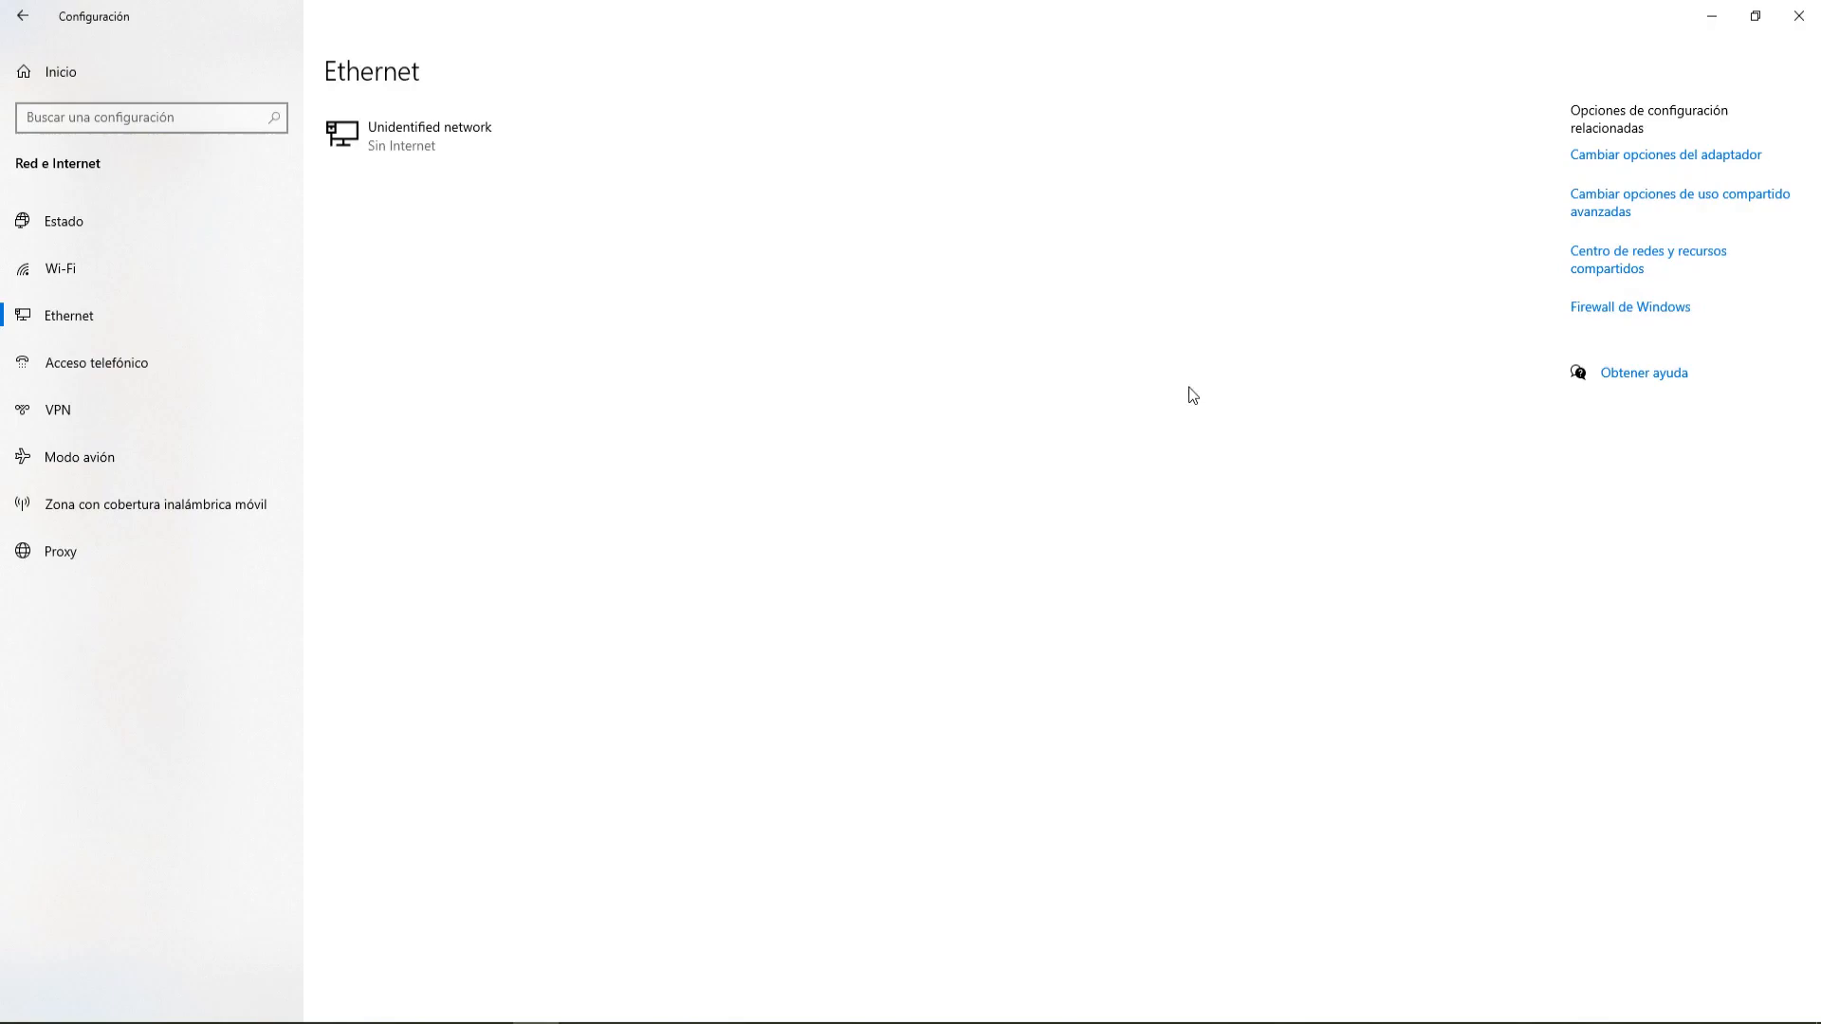
Open the Internet Protocol Version 4 (TCP/IPv4) properties of the PC's Ethernet connection through the network and sharing center.
click(1590, 275)
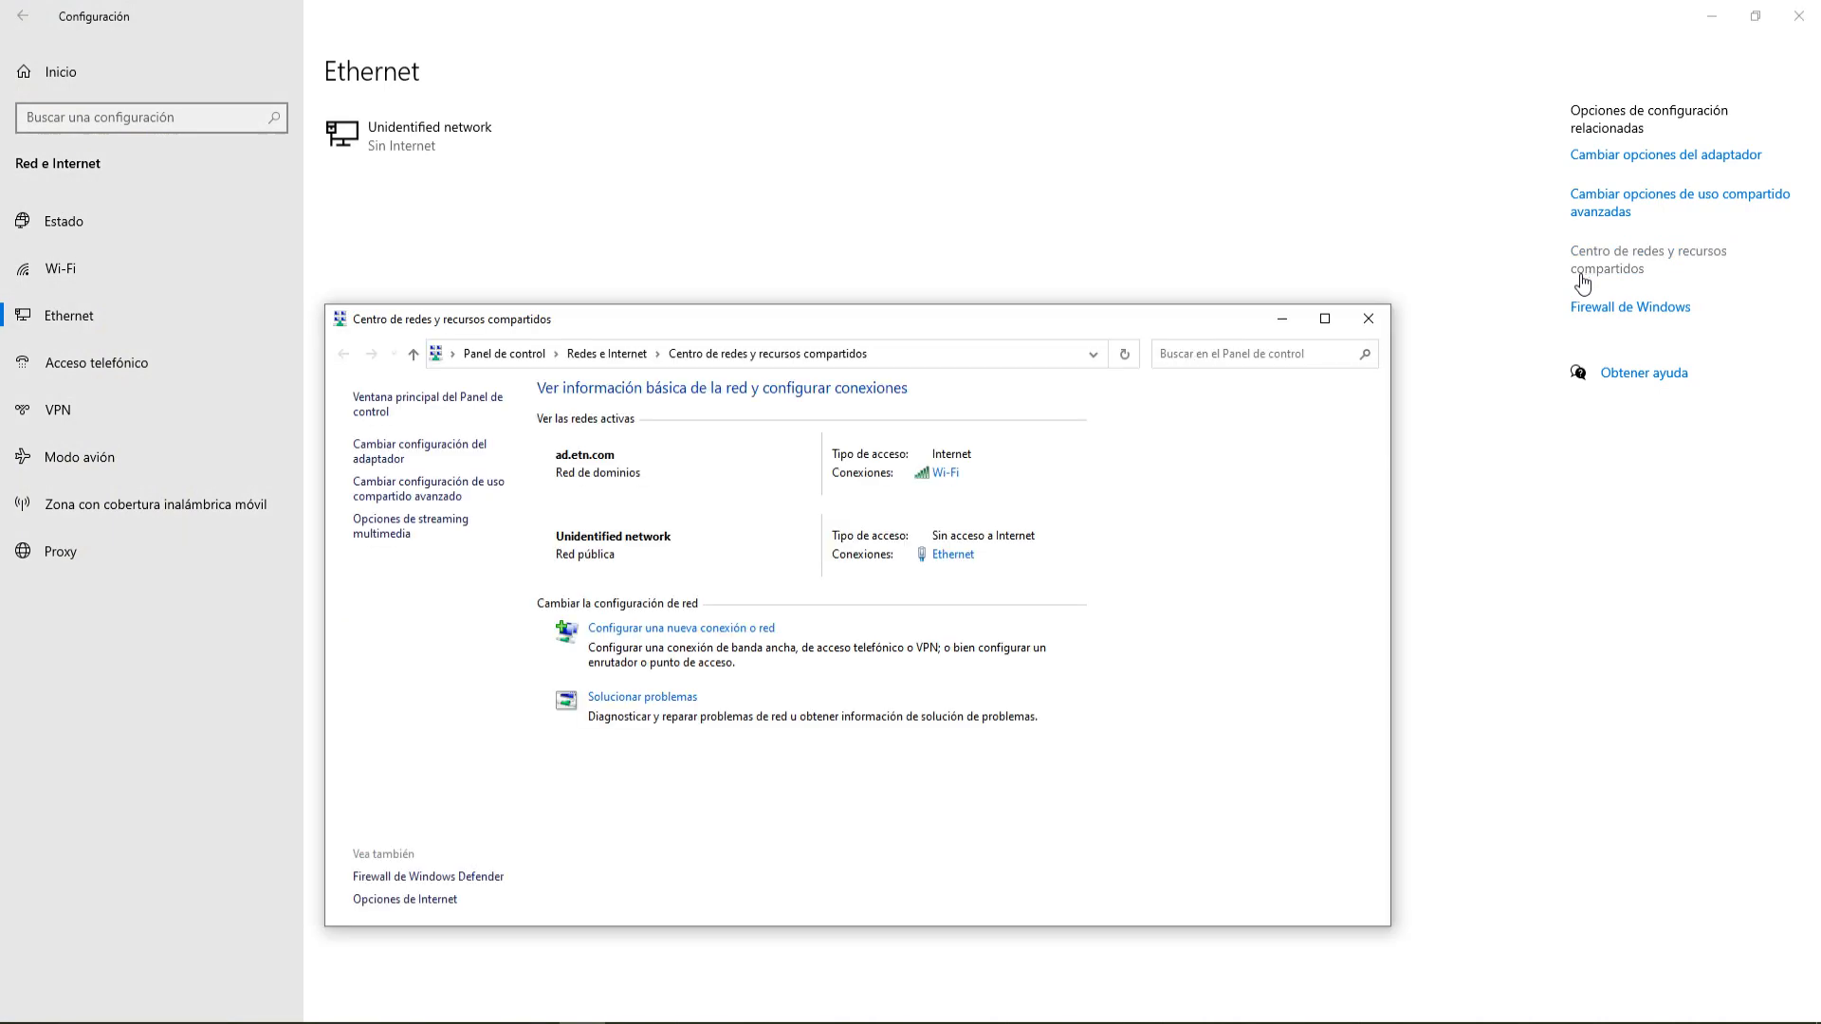
click(961, 562)
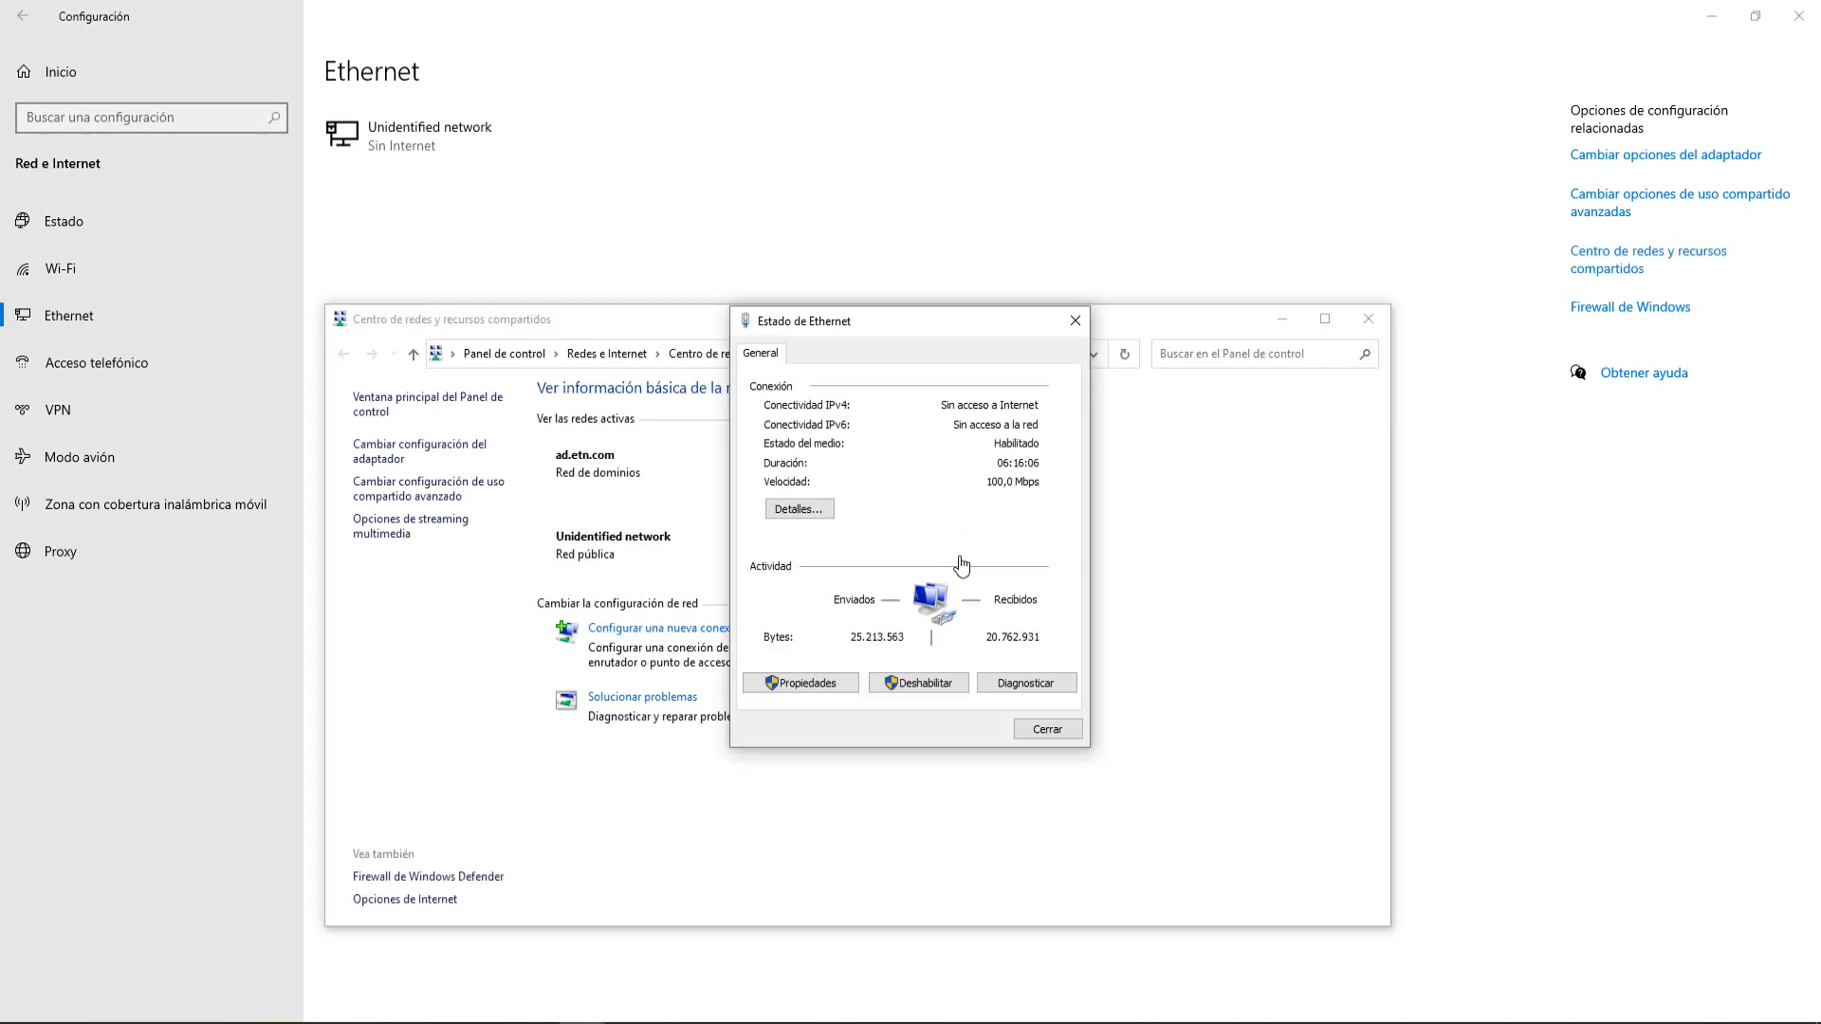
click(810, 684)
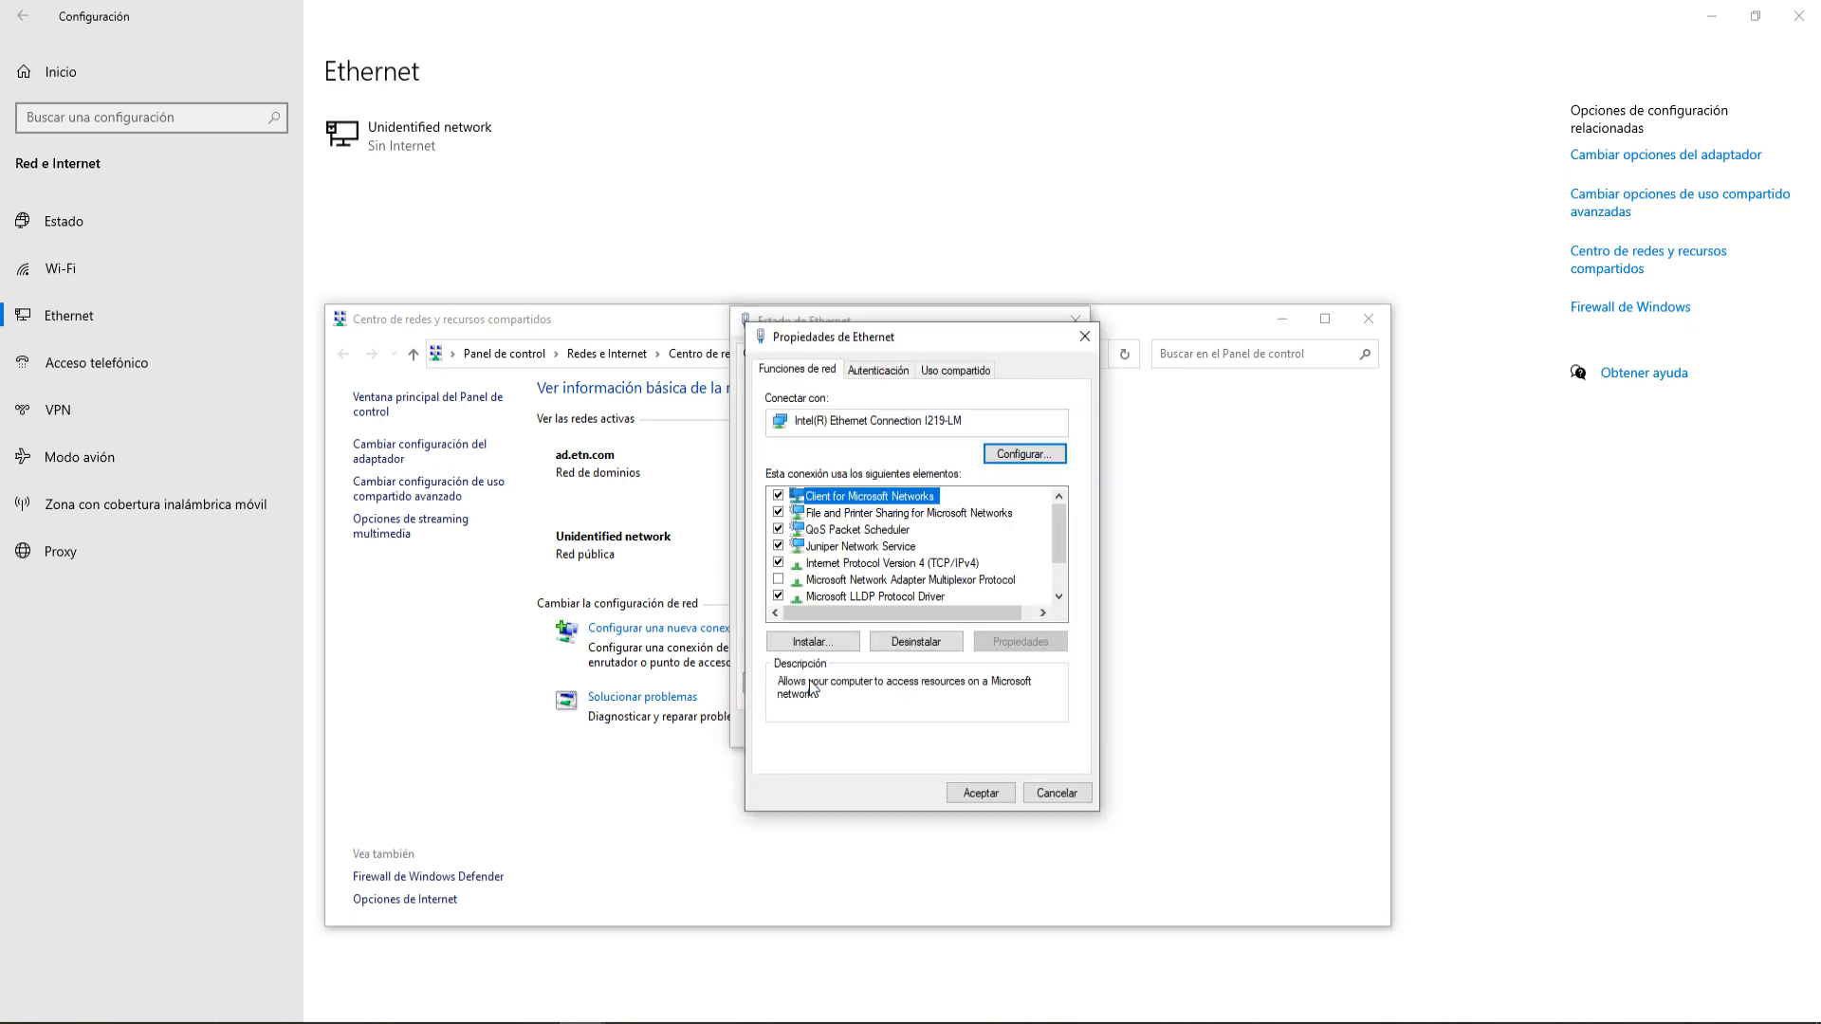
double_click(857, 563)
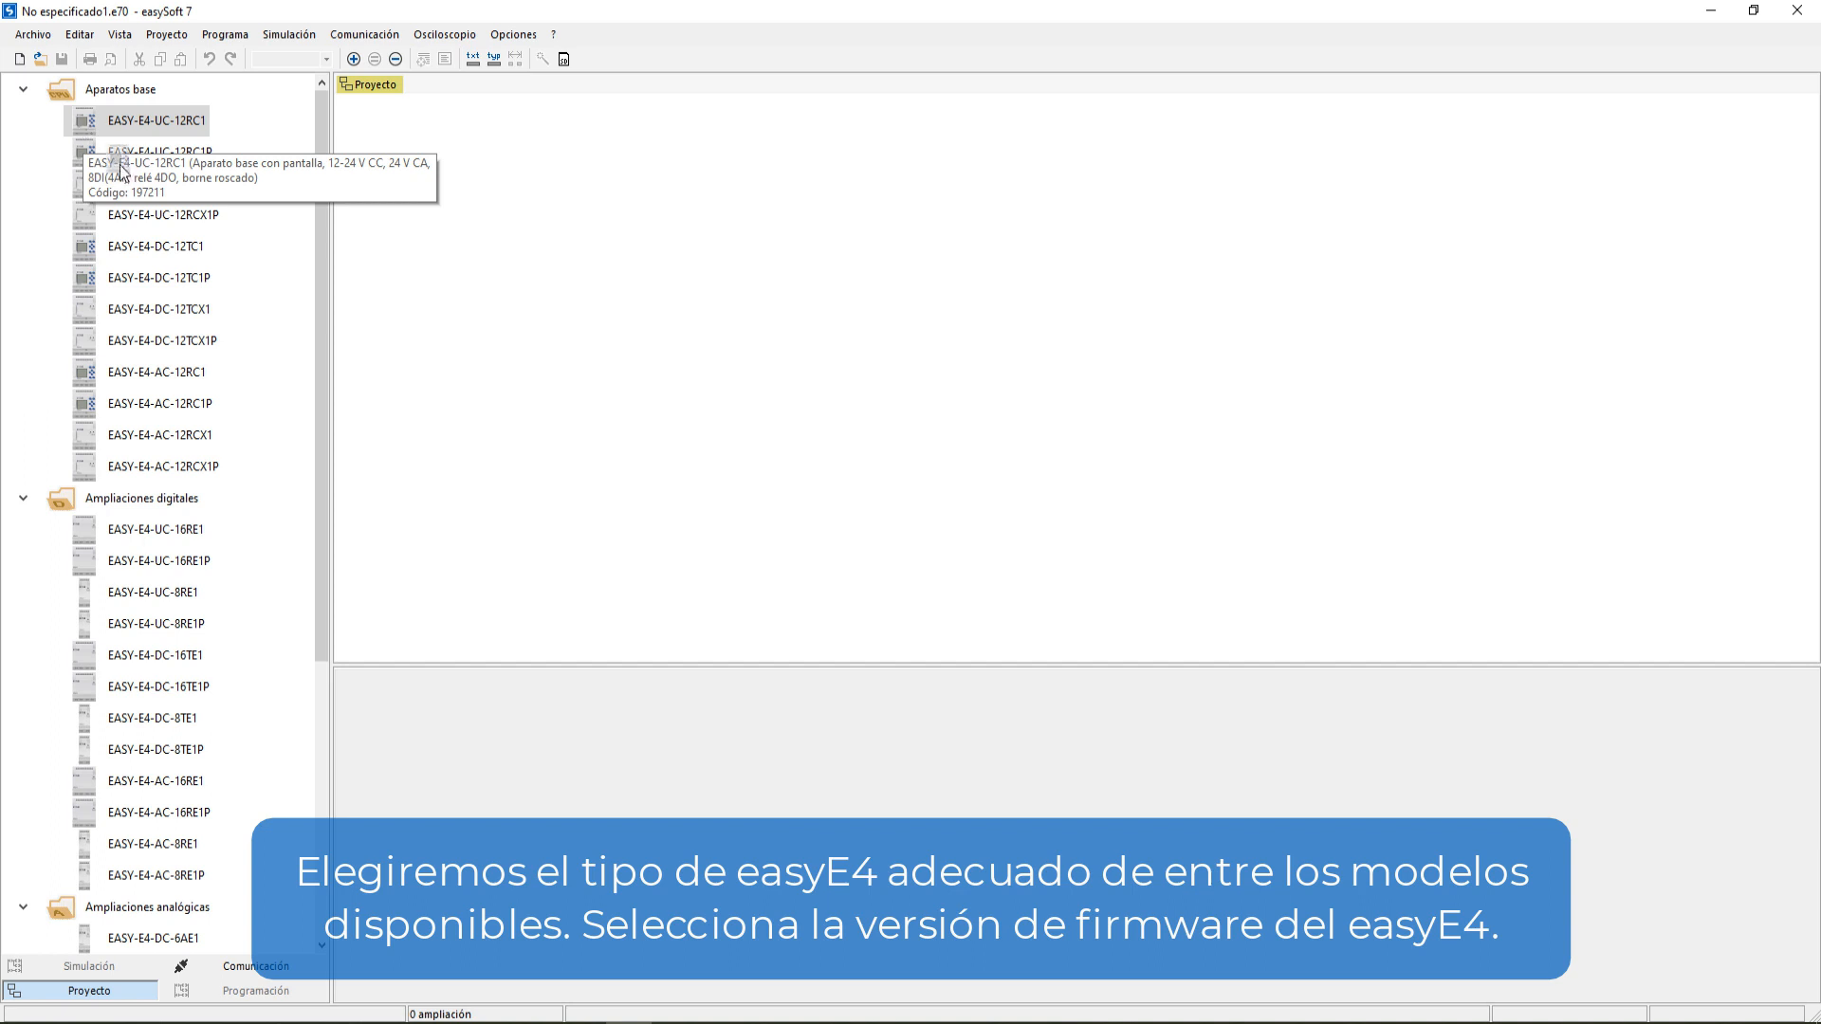
In easySoft 7, insert an EASY-E4-UC-12RC1 base device with firmware version V1.40 into the project.
drag(82, 123, 367, 242)
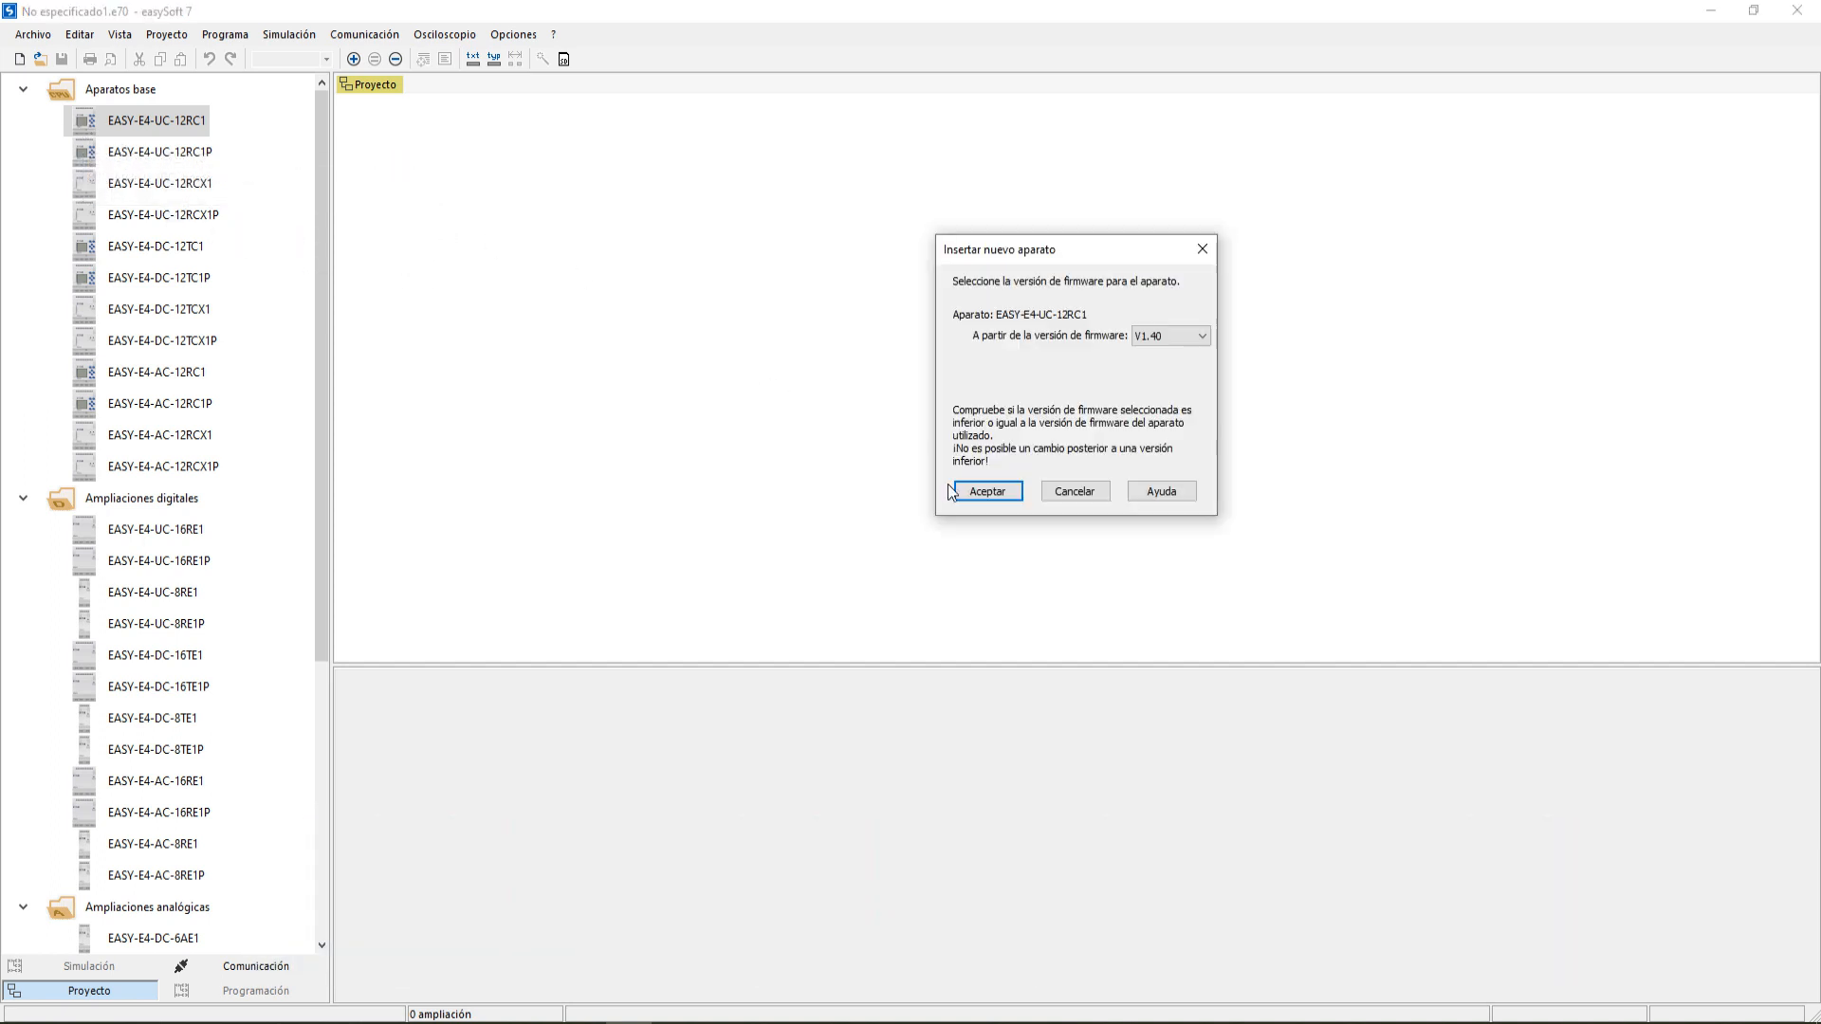
click(987, 492)
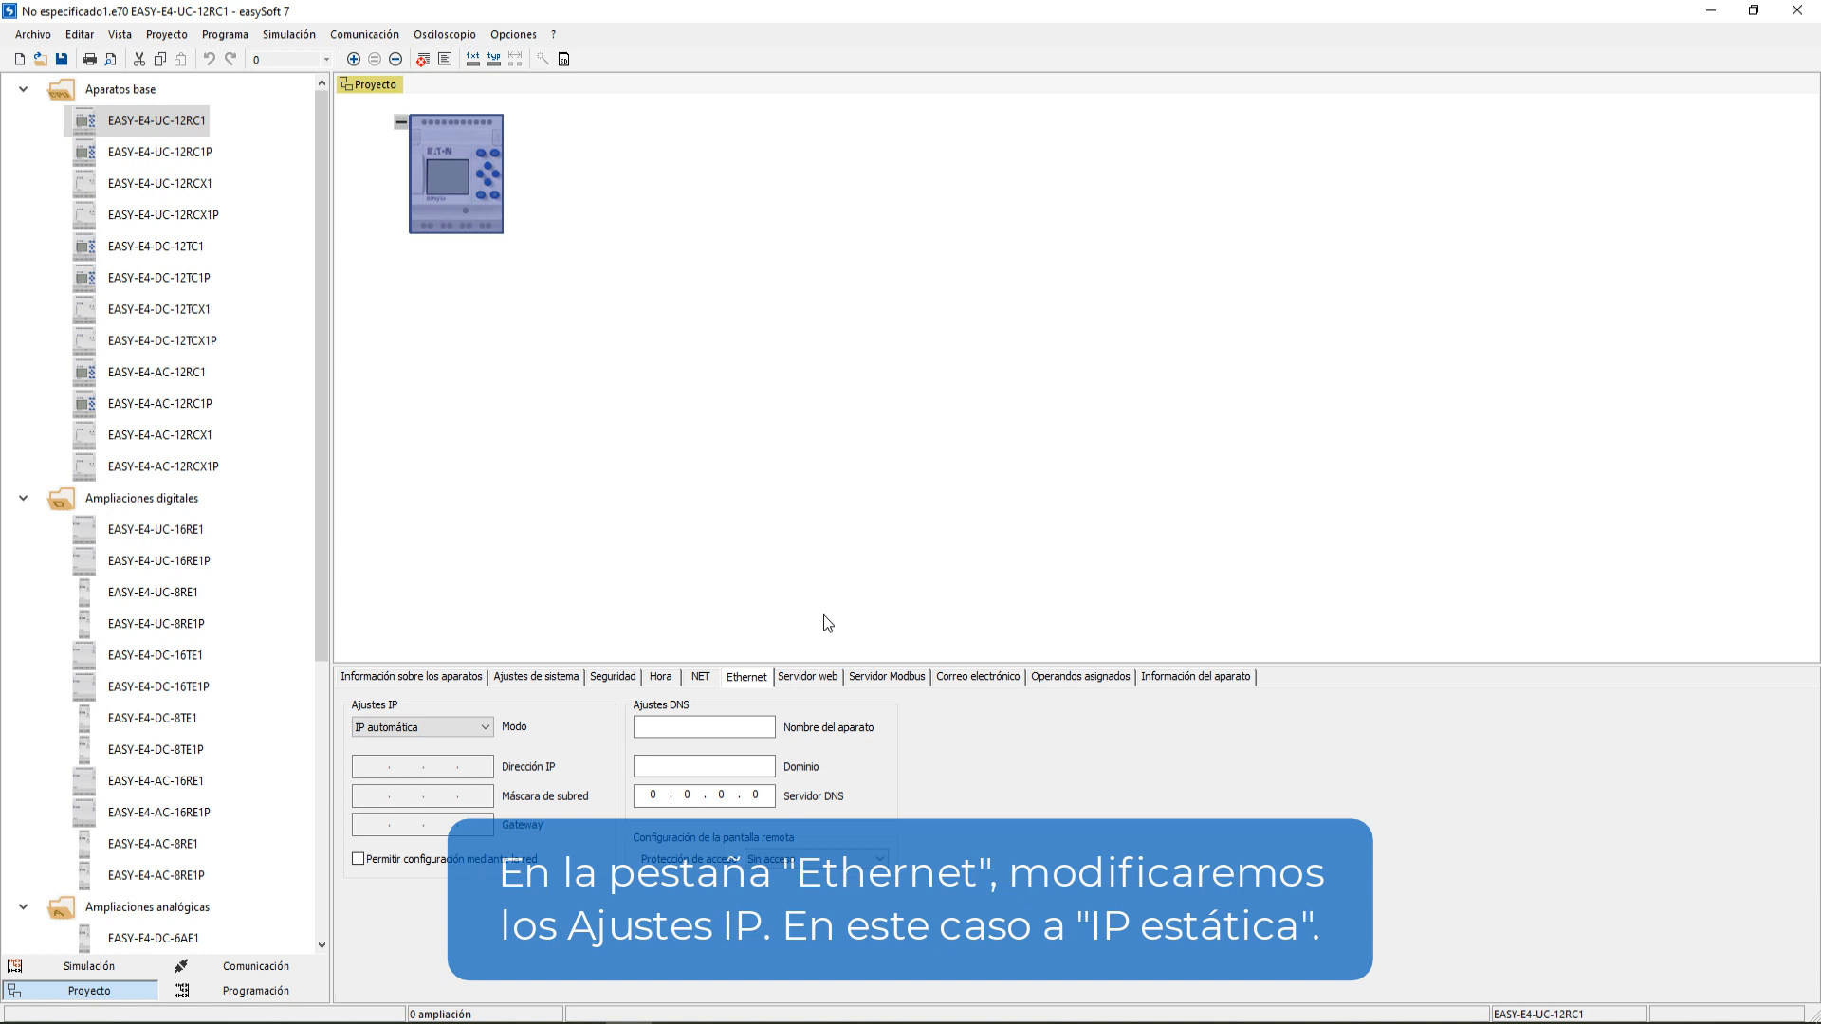
Set the device's Ethernet IP mode to Dirección IP estática with the IP address 192.168.1.4.
click(467, 728)
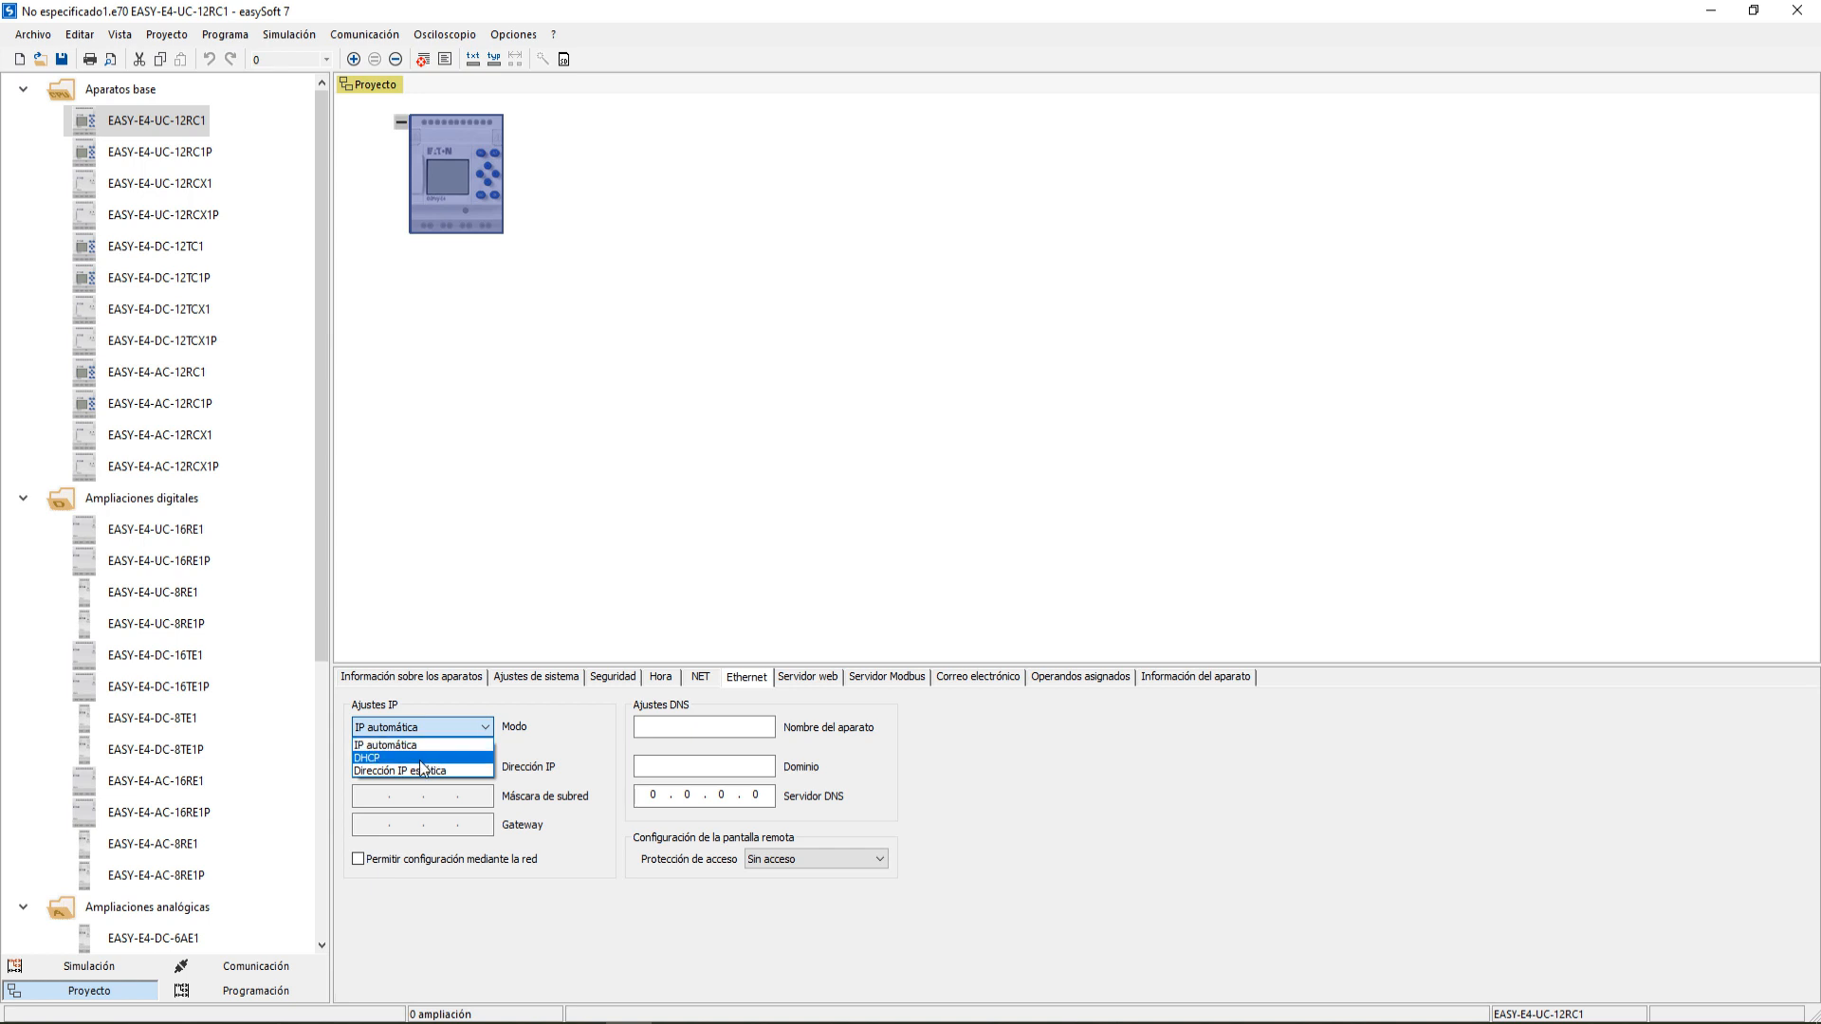
click(365, 770)
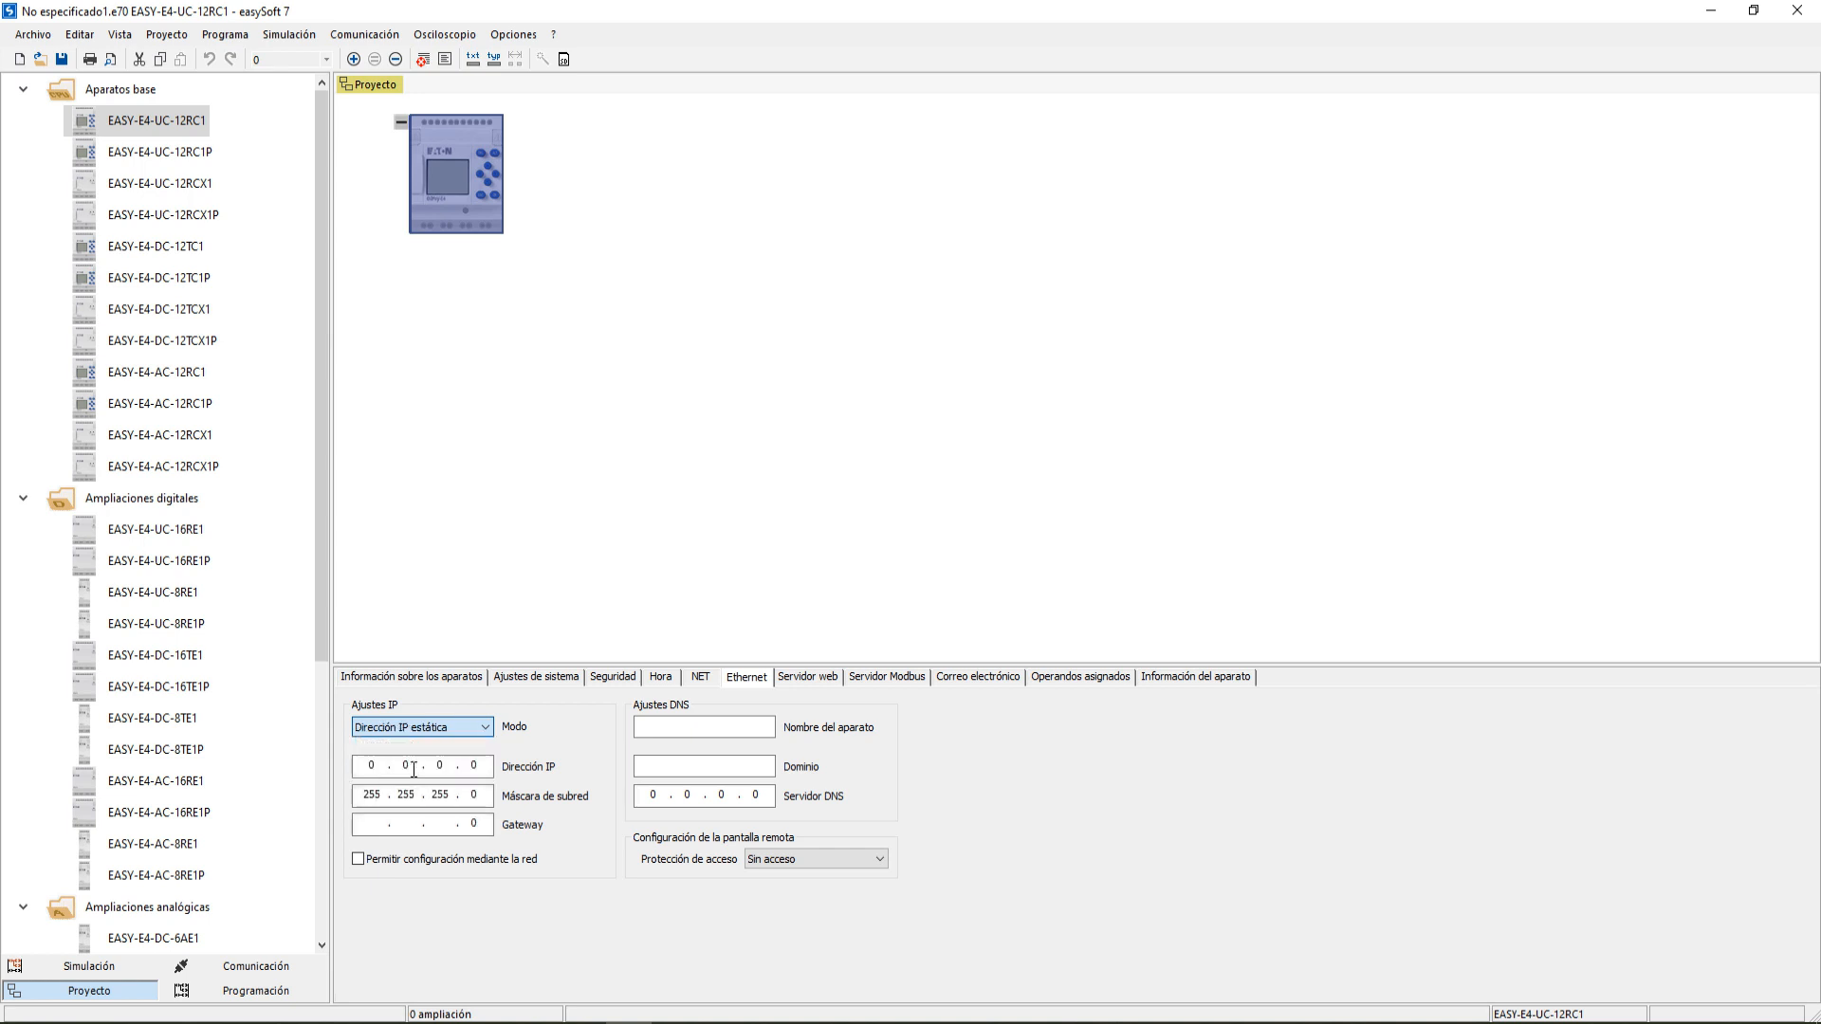
click(363, 768)
text(19)
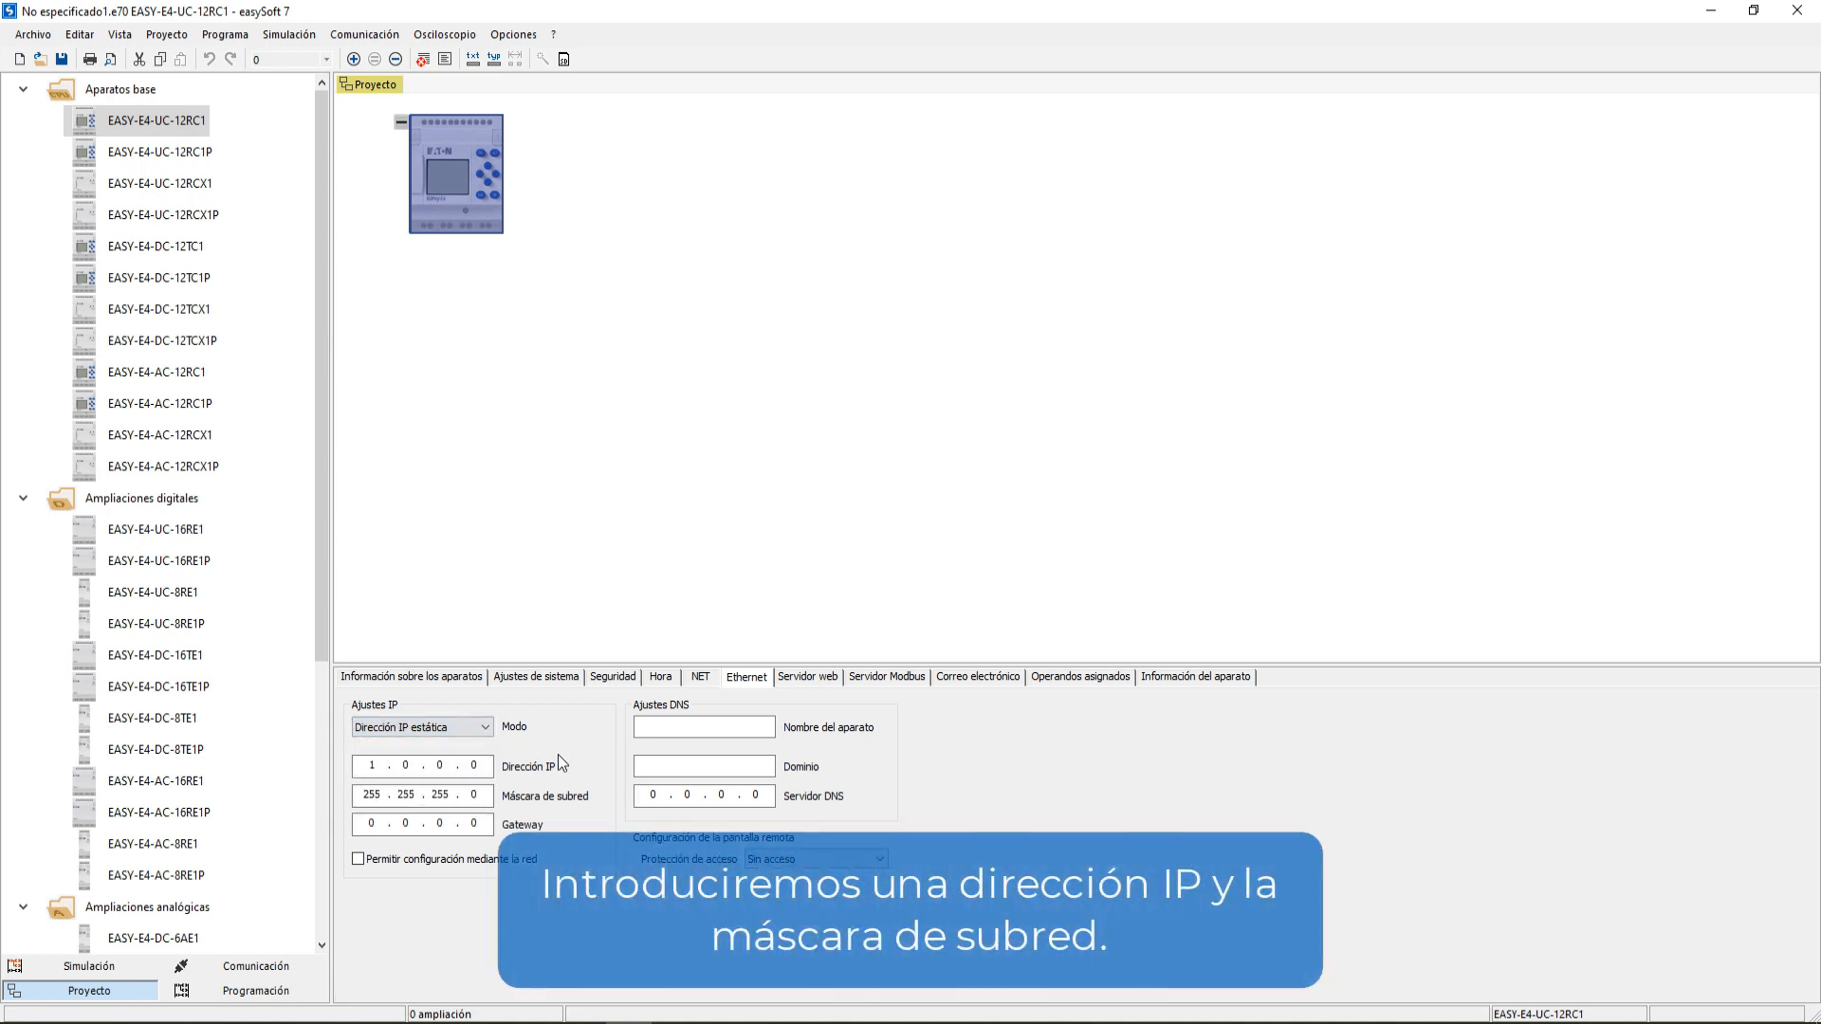
text(2 . 168 . )
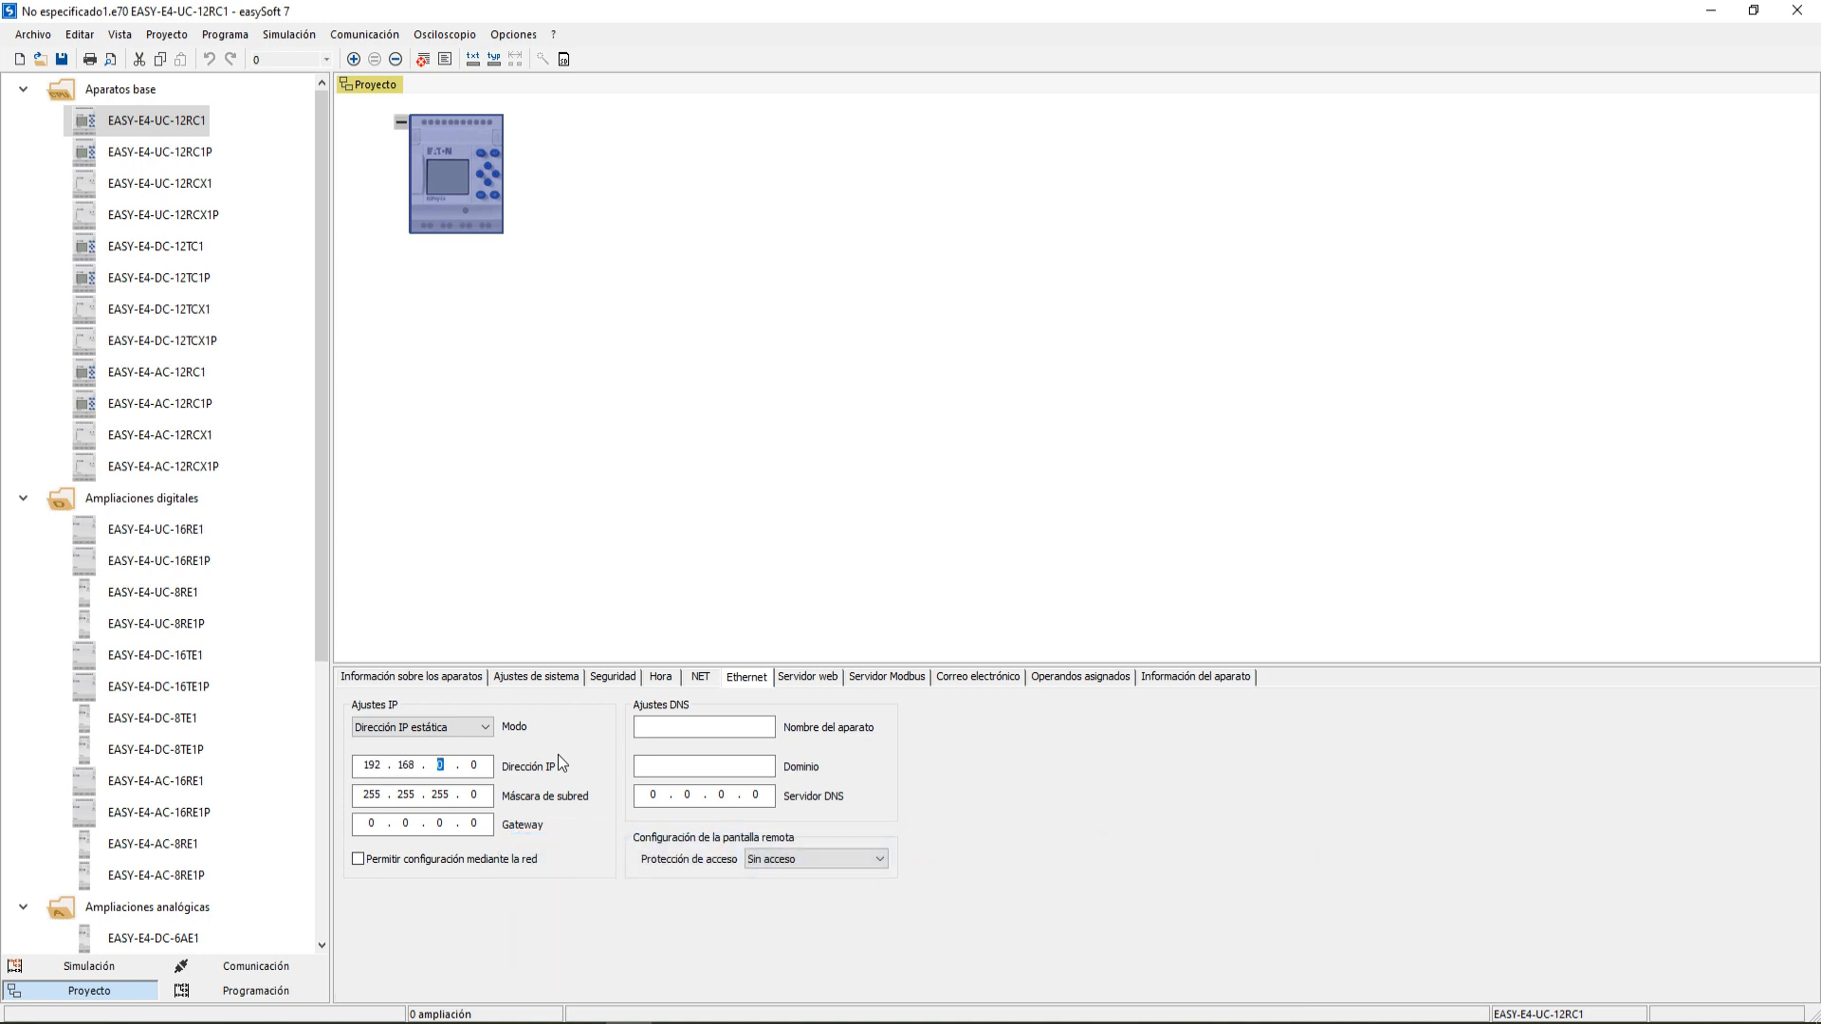
text(1)
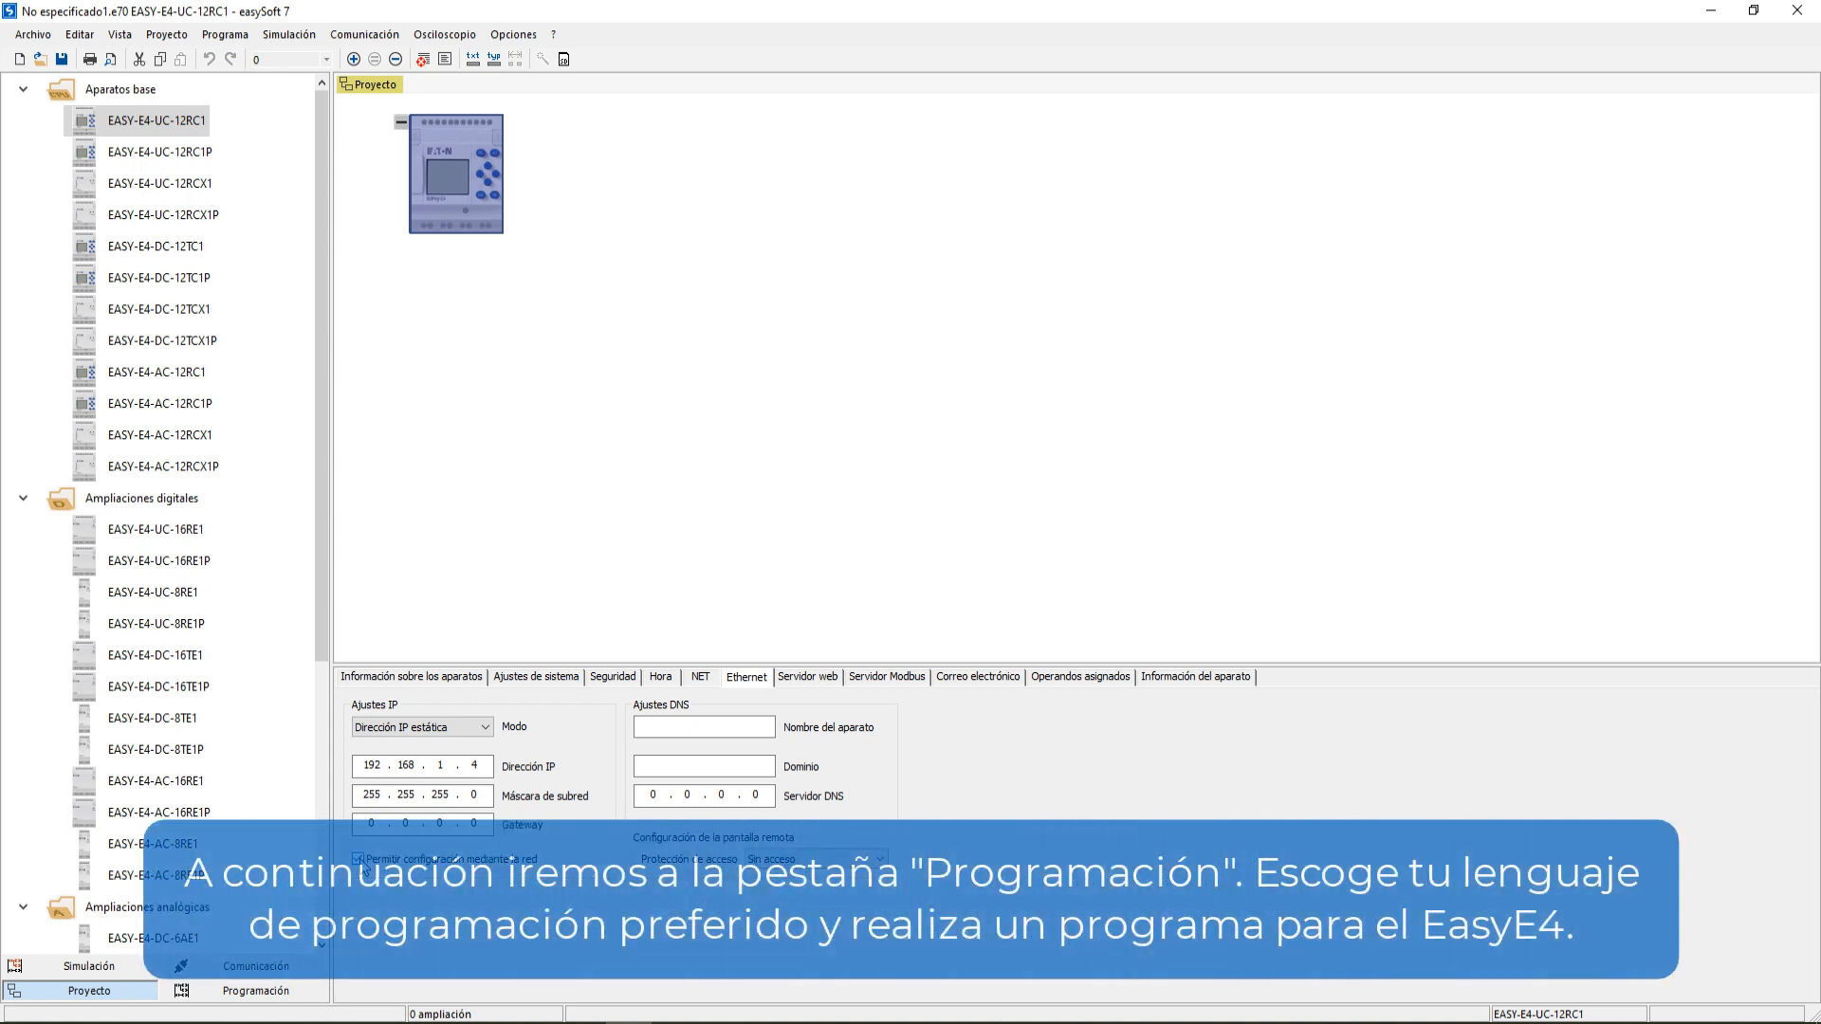
Create a ladder diagram (LD) program in which normally open contact I01 drives contactor coil Q01.
click(268, 994)
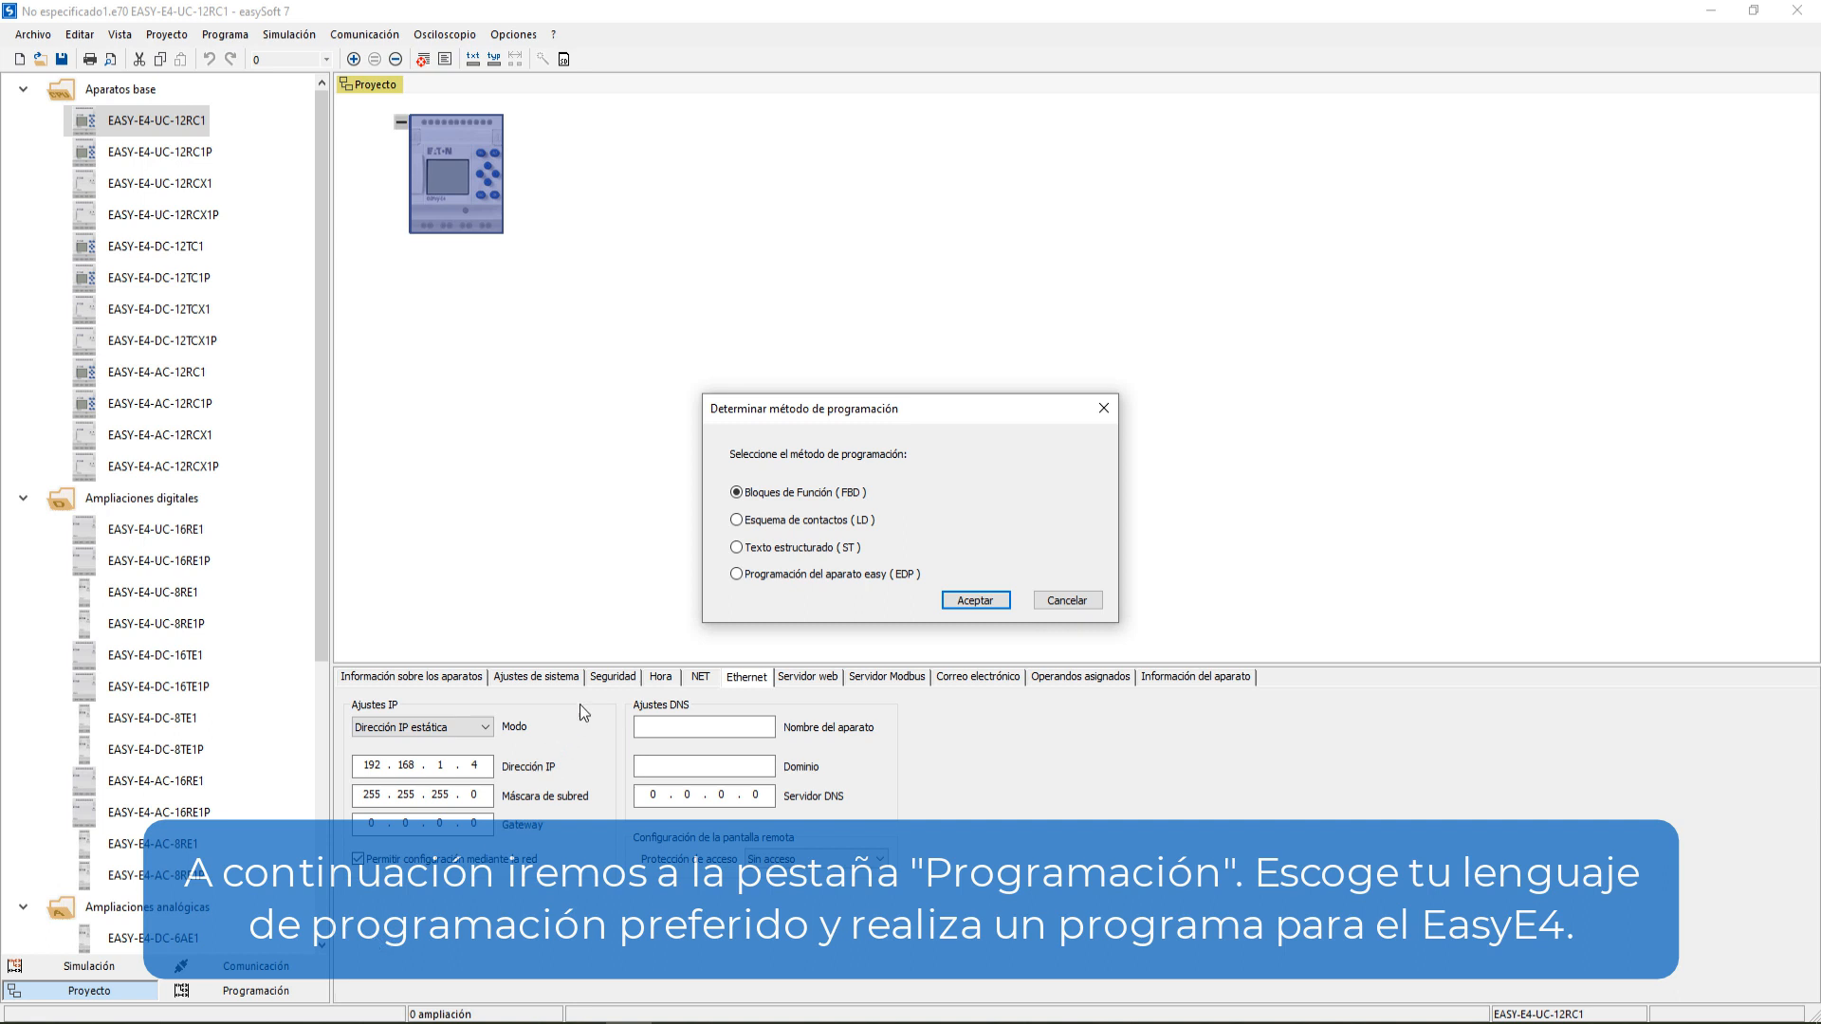
click(737, 519)
click(992, 604)
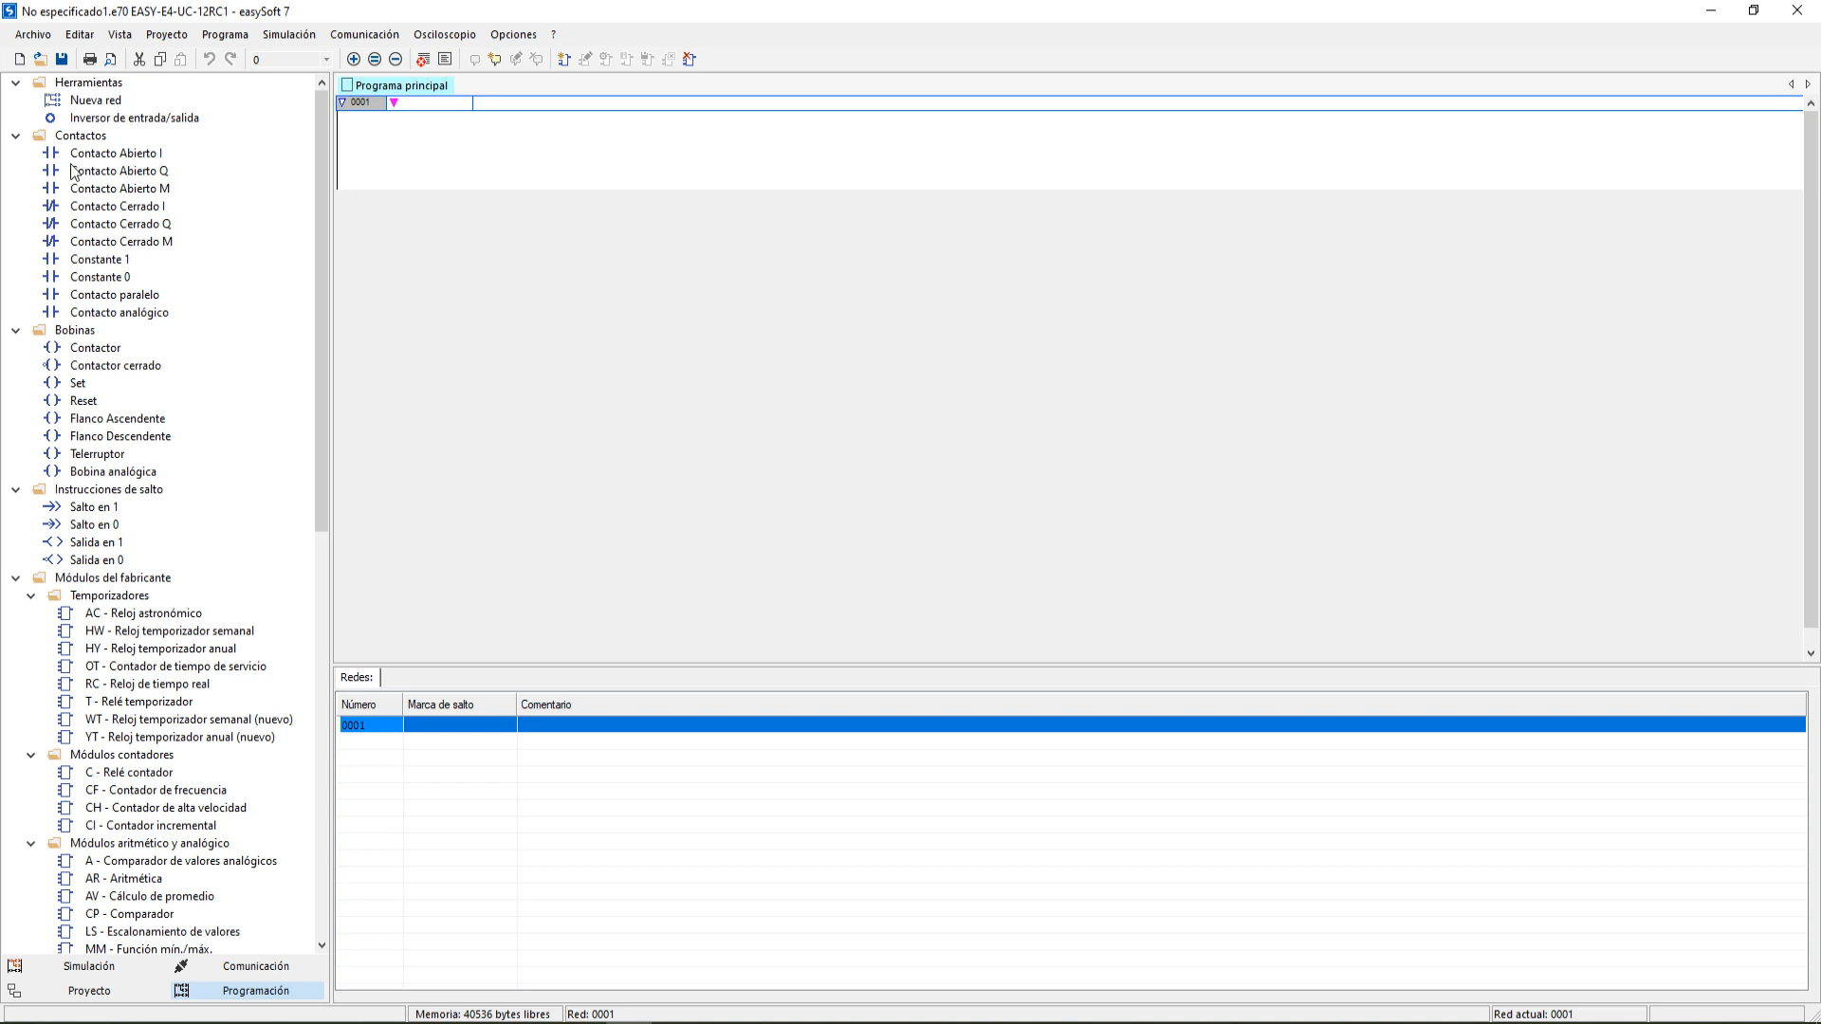
drag(76, 154, 378, 179)
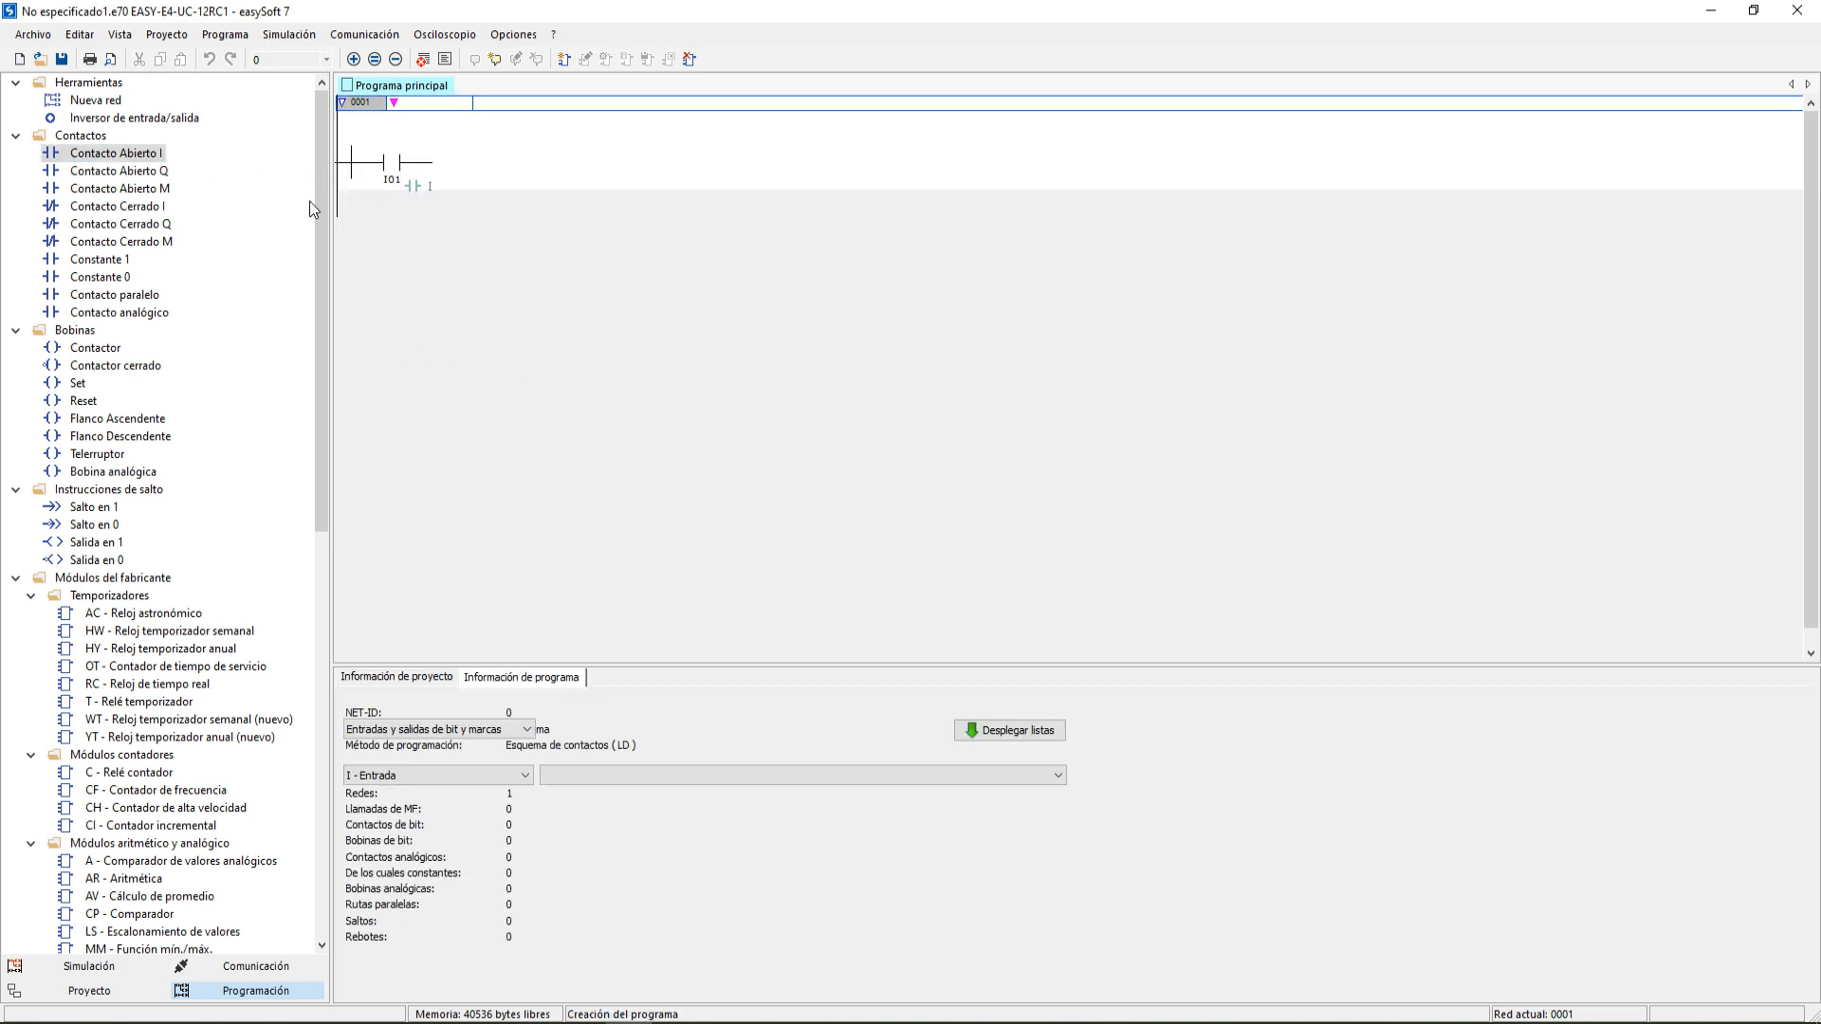
drag(102, 348, 423, 163)
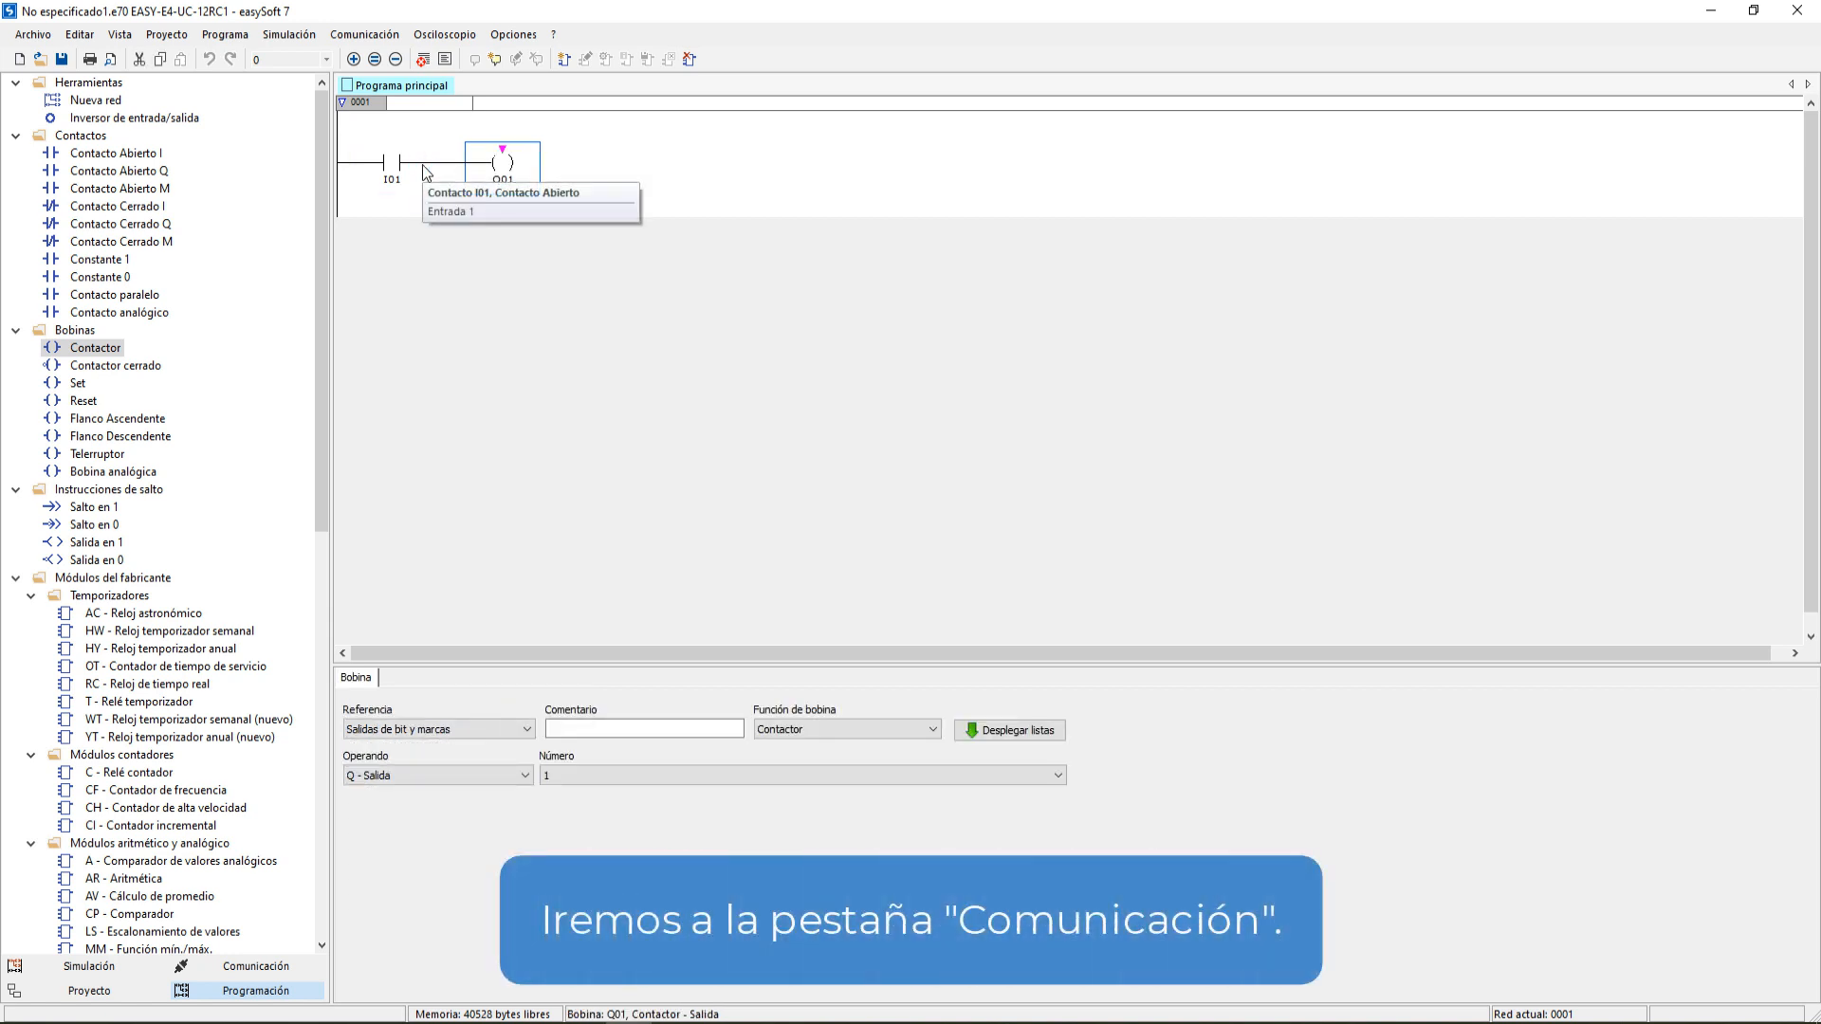
Search for connected devices using the PC interface Ethernet, Intel(R) Ethernet Connection I219-LM.
click(206, 967)
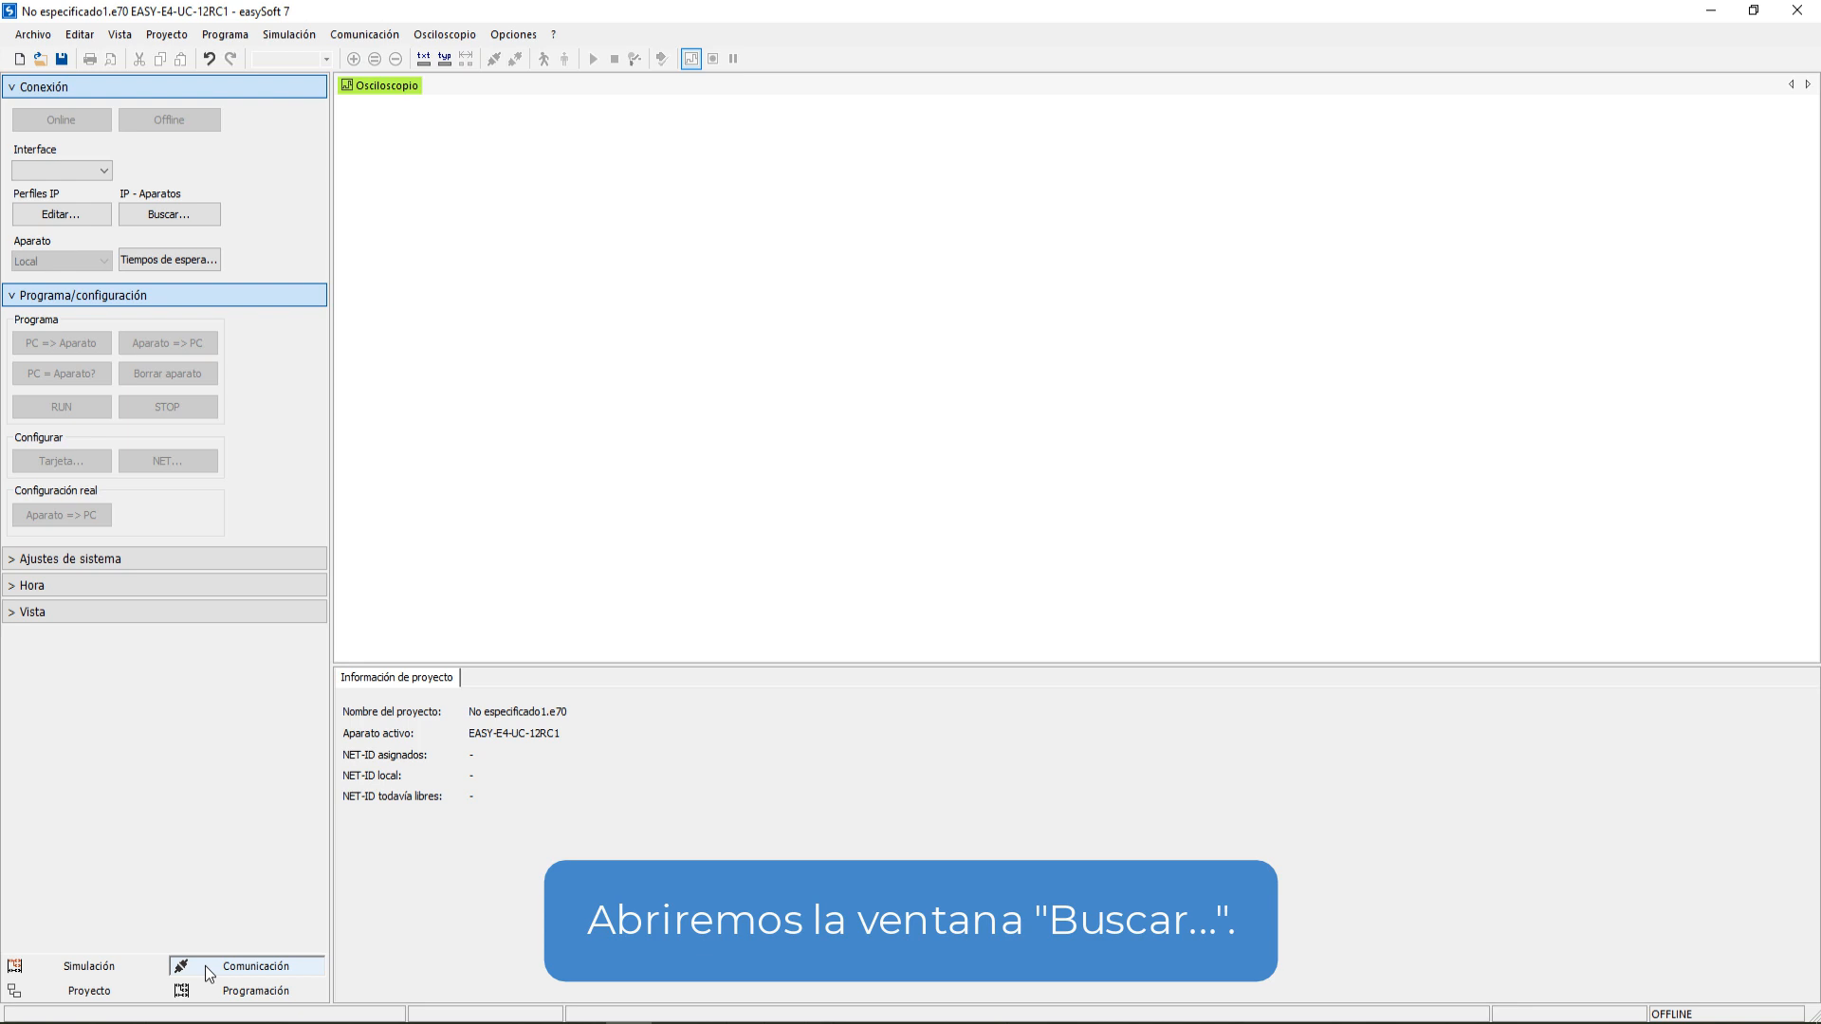
click(158, 210)
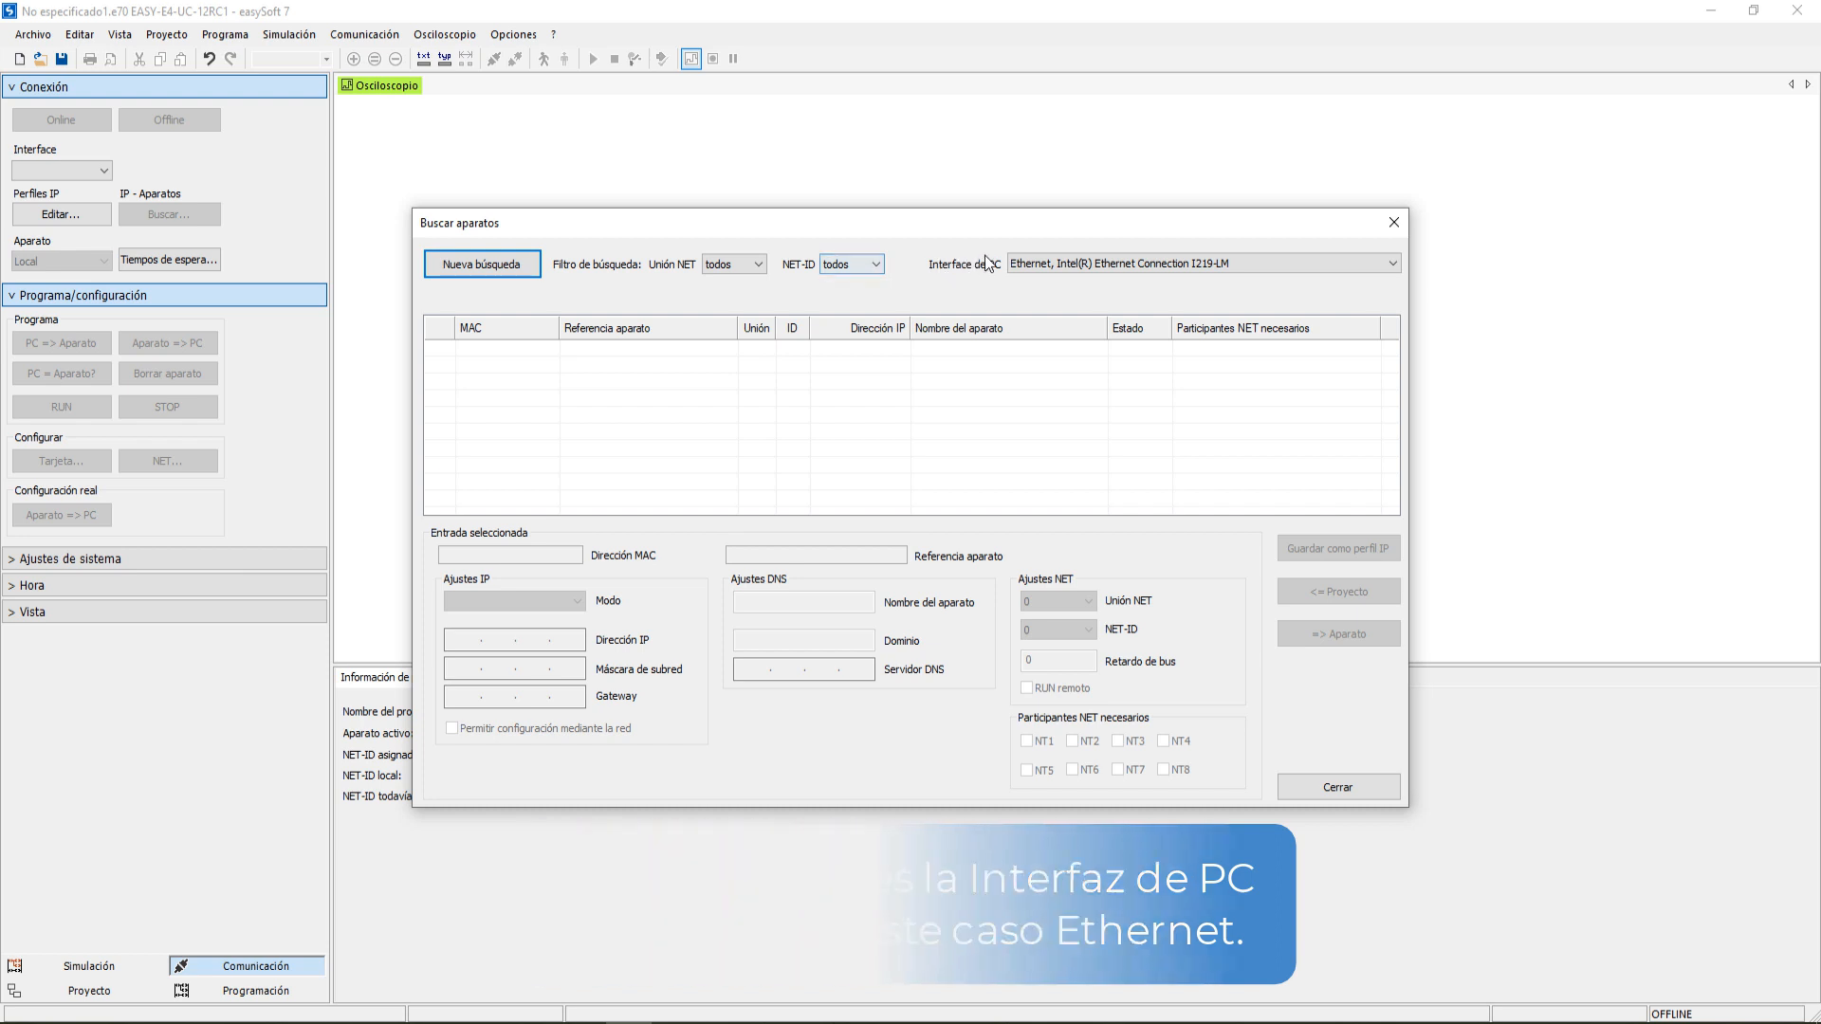
click(1070, 272)
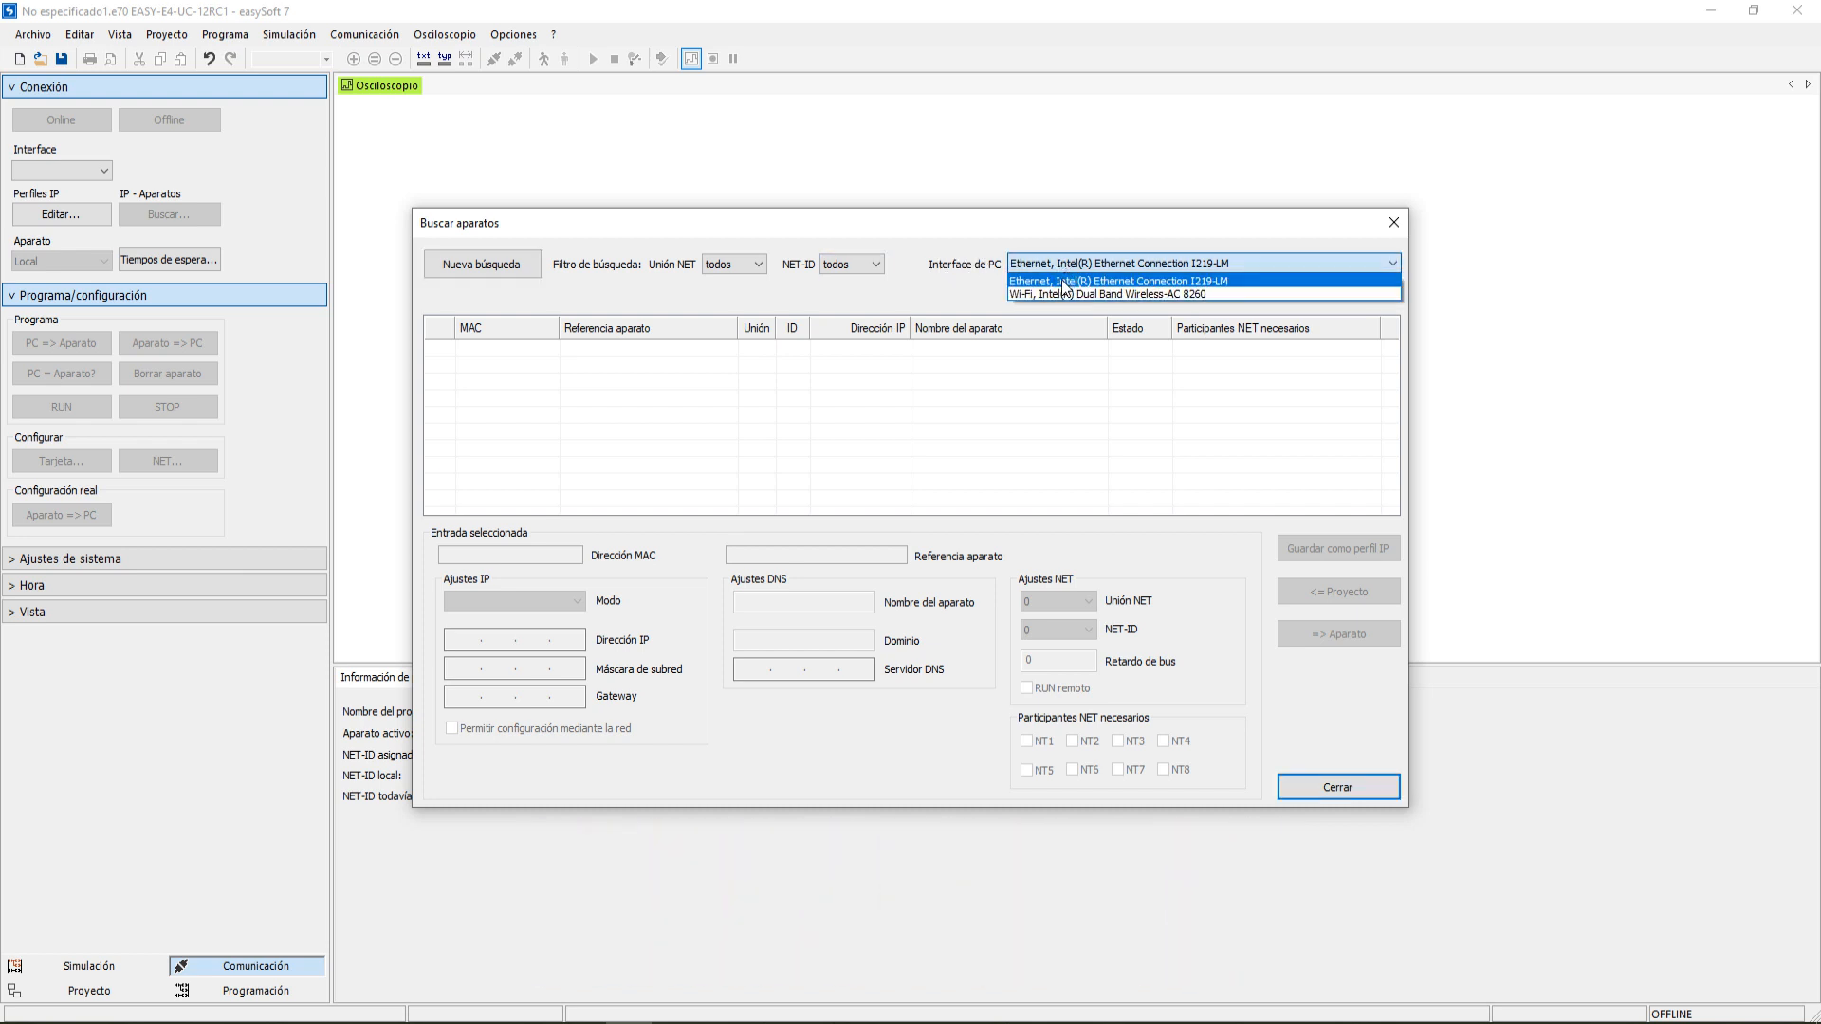
click(1062, 282)
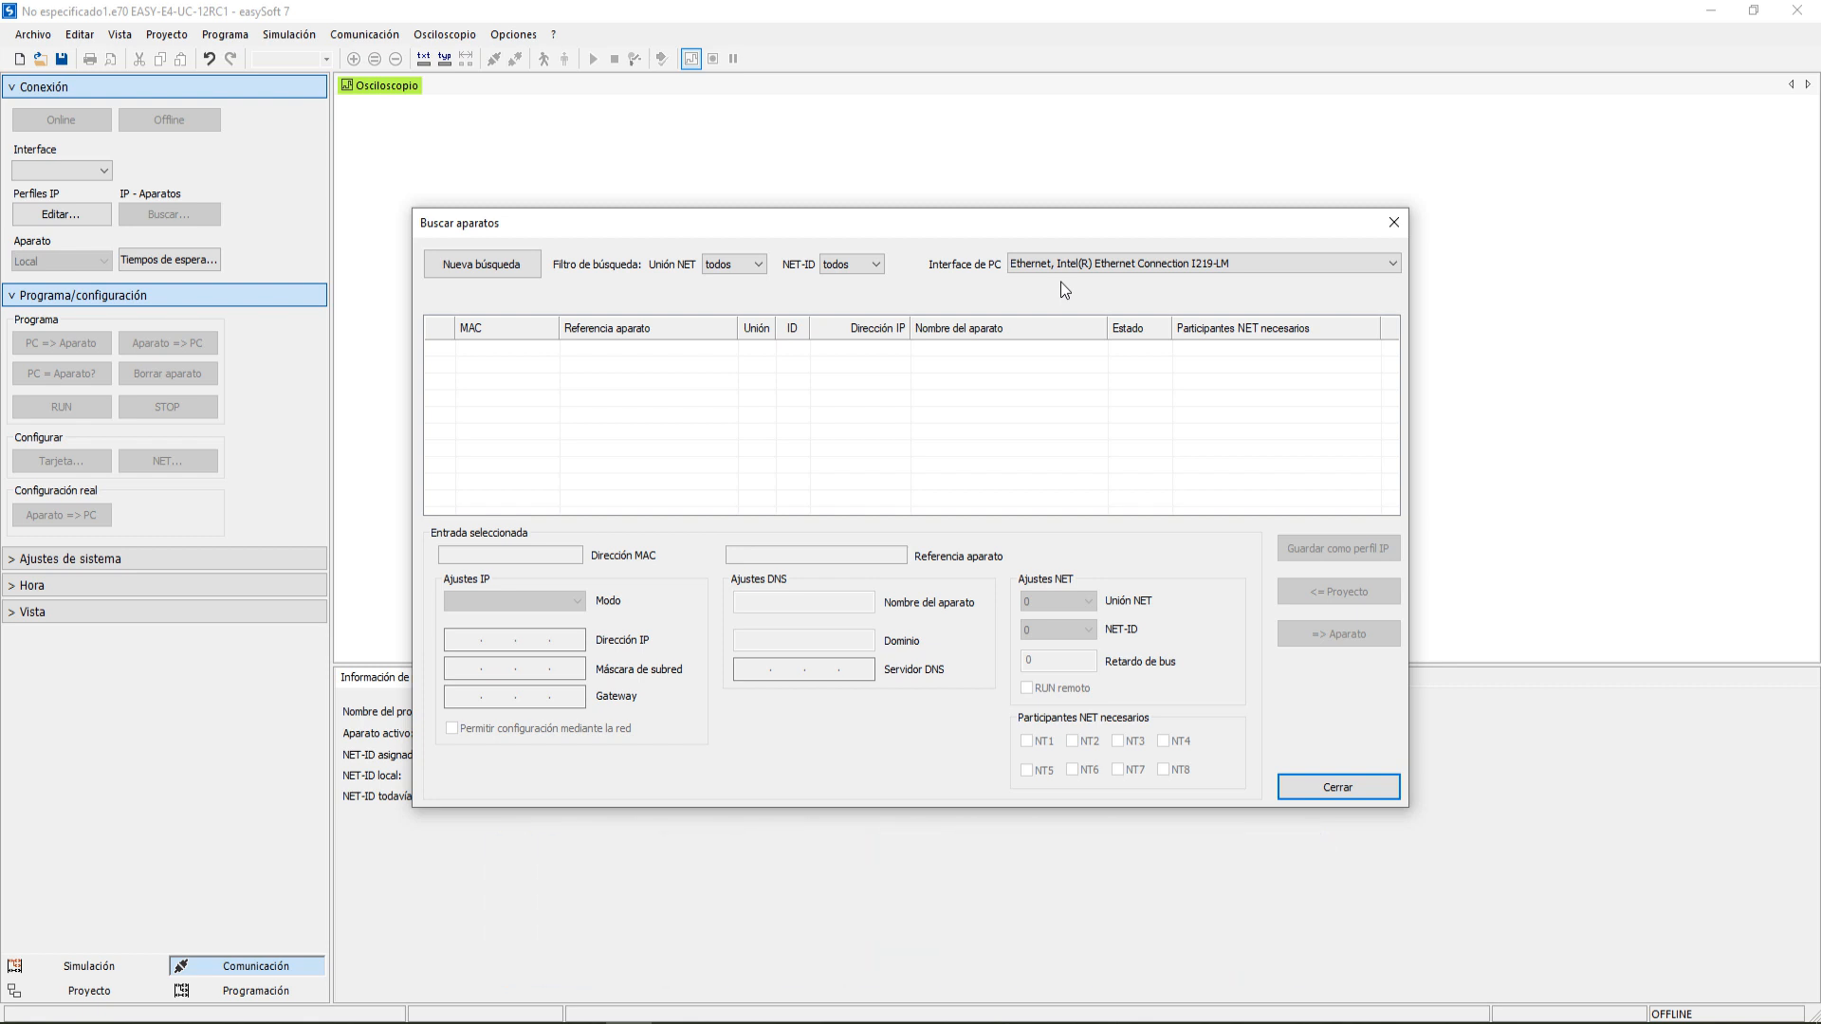
click(525, 267)
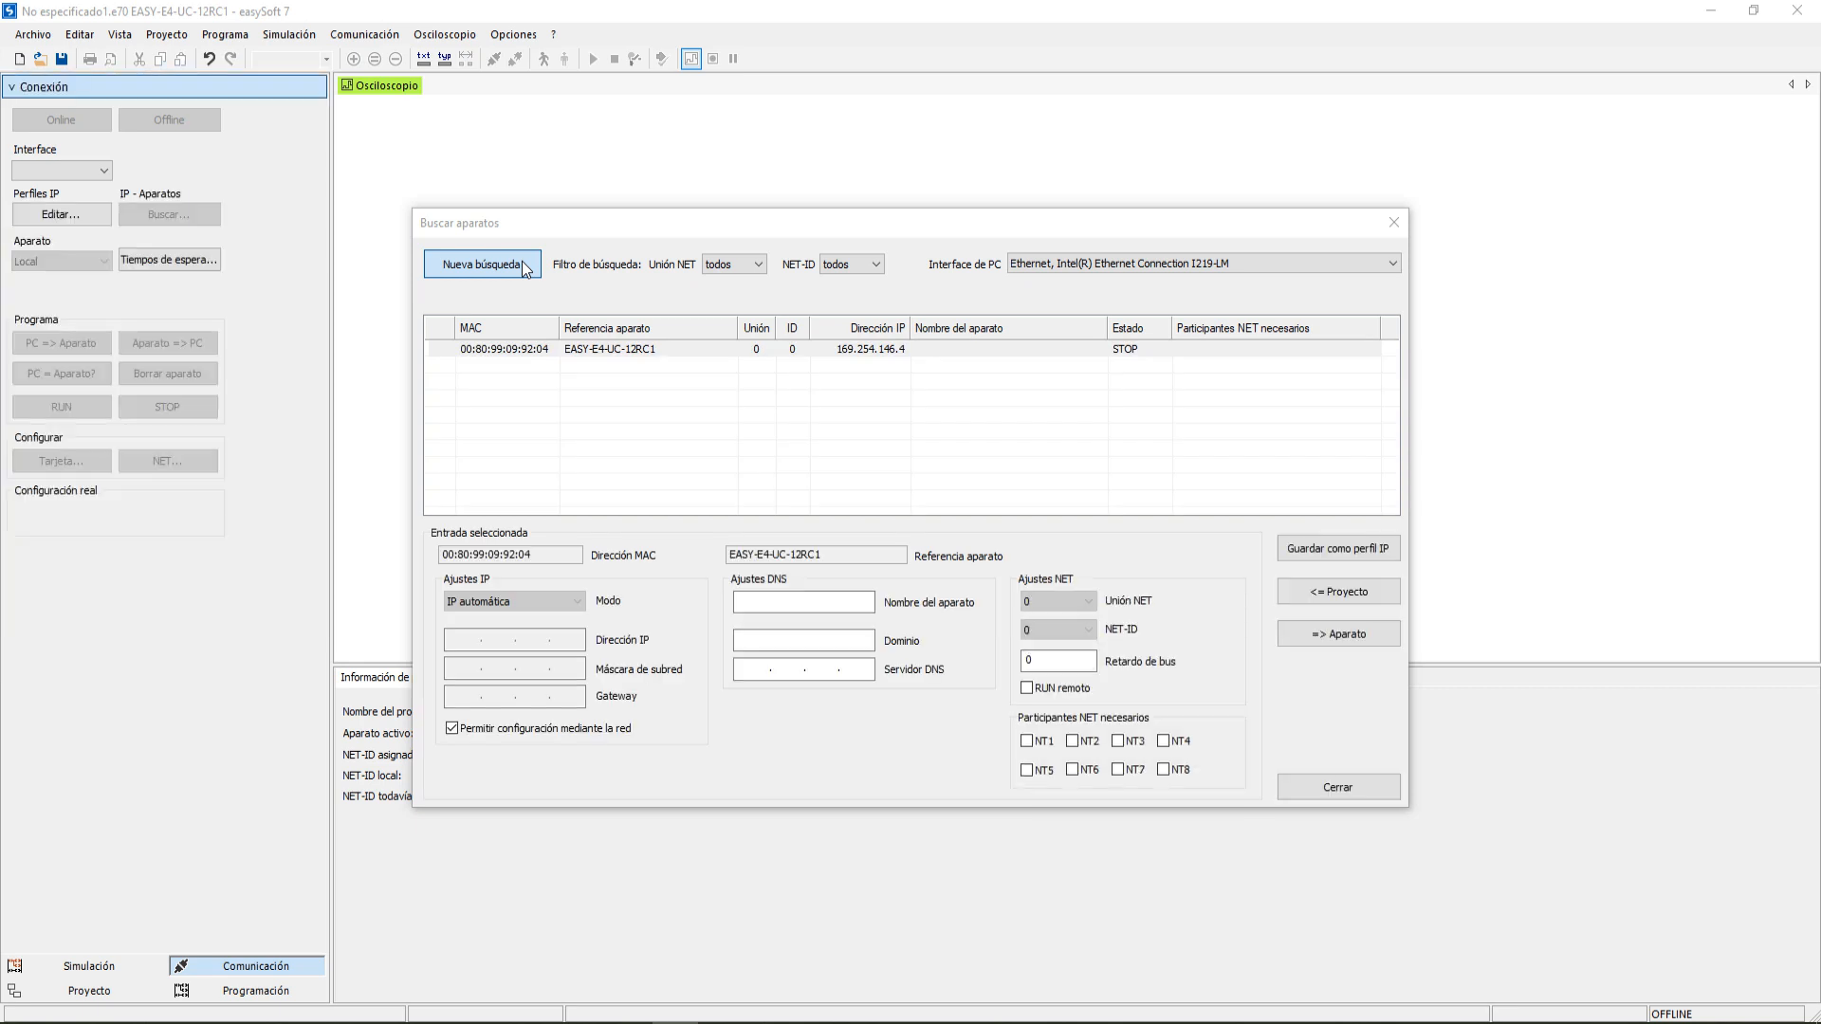
Load the project's Ethernet settings for the found EASY-E4-UC-12RC1 and transfer them to the device.
click(632, 352)
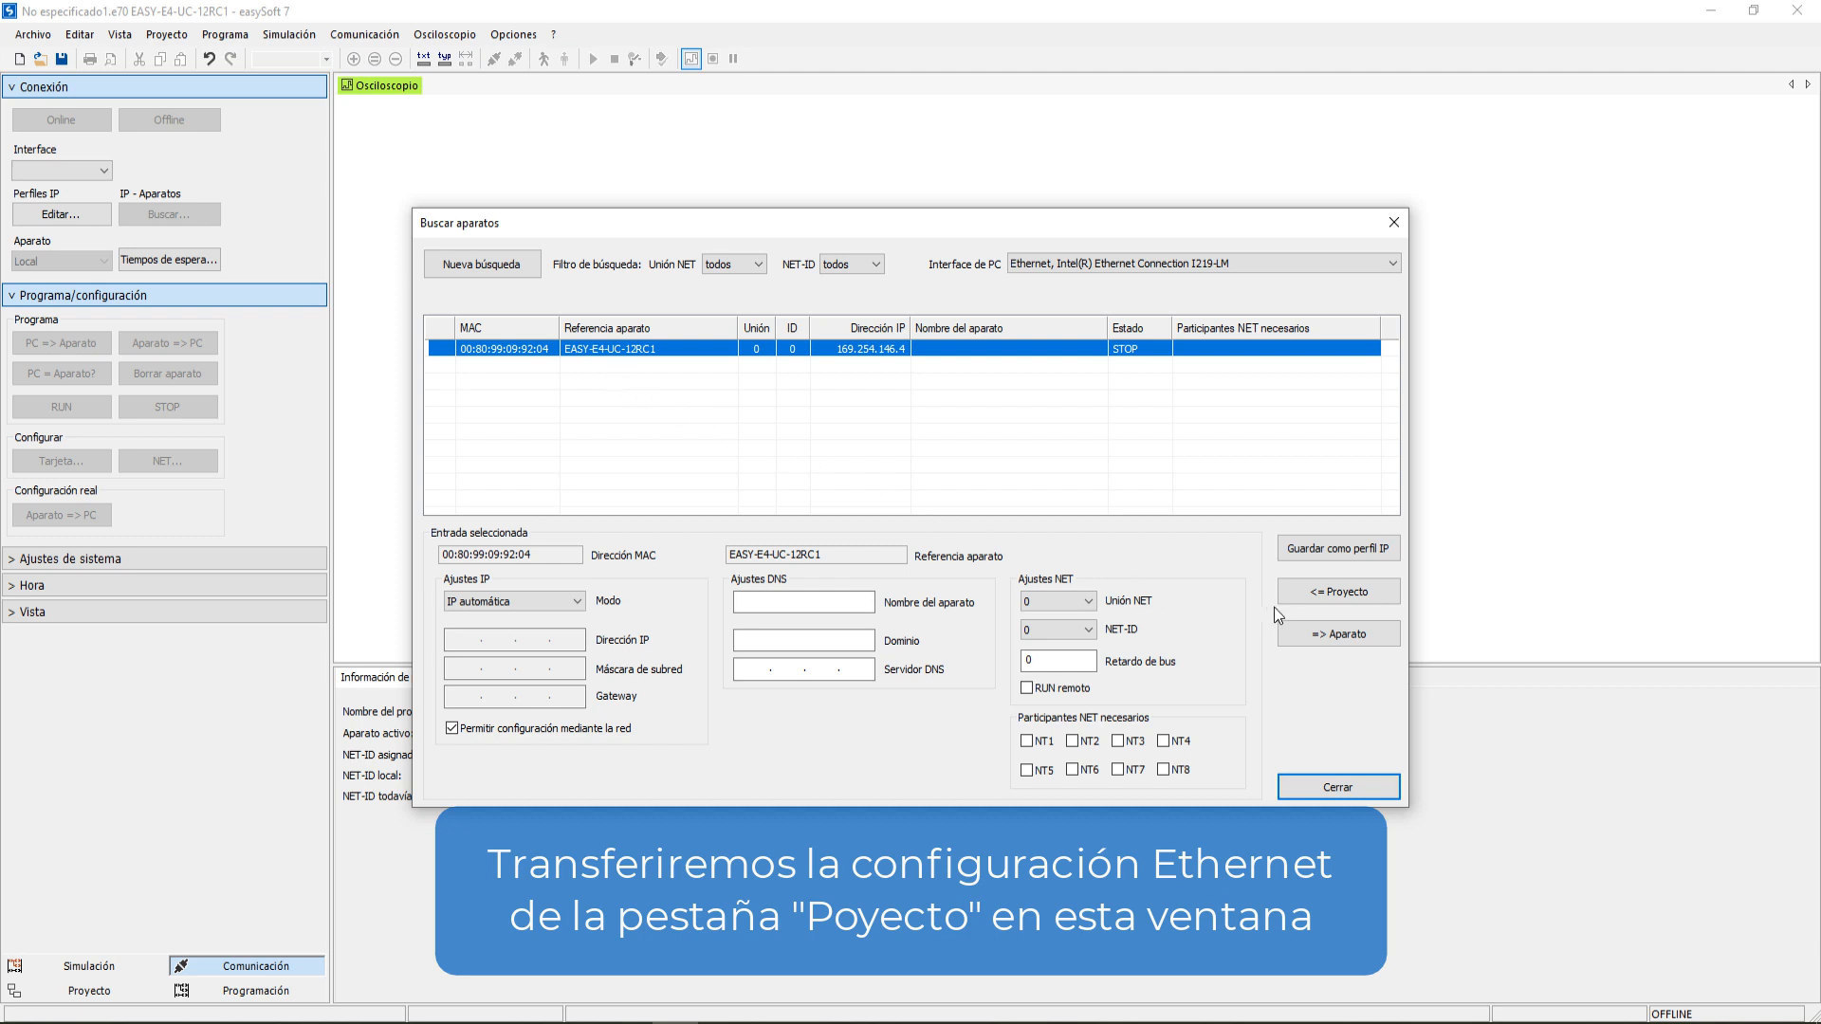
click(1324, 603)
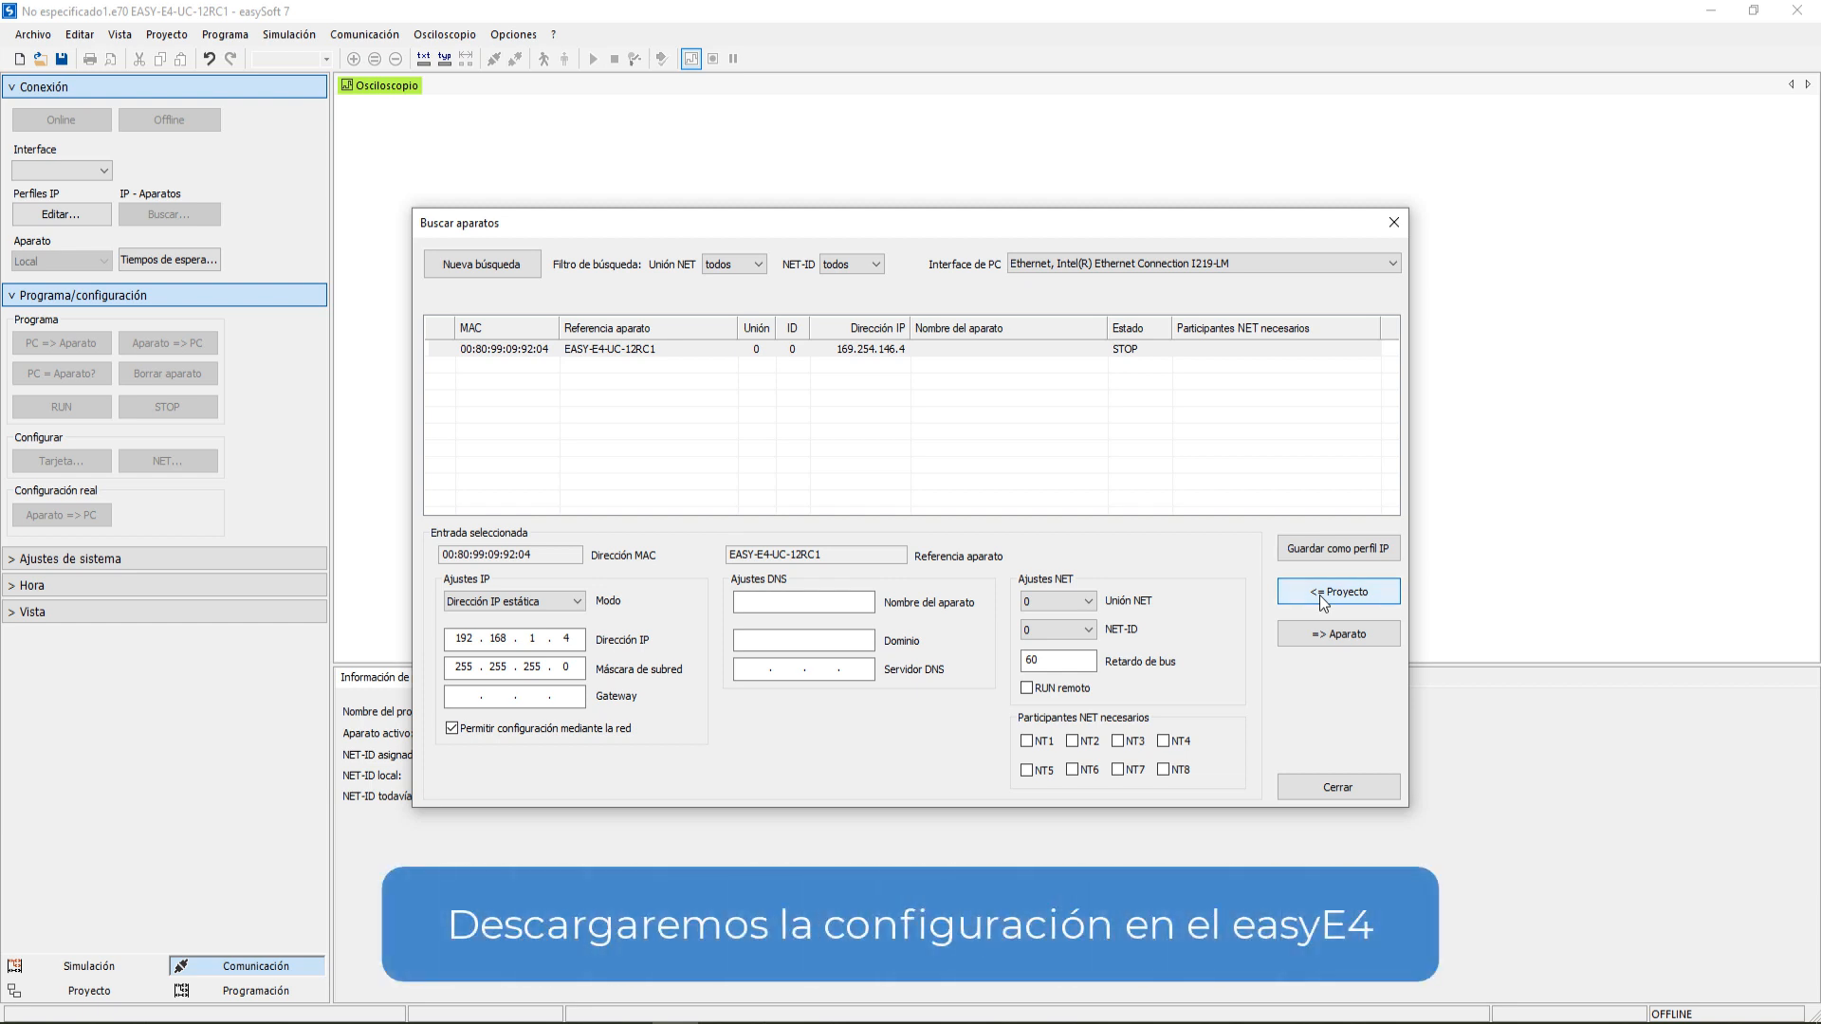
click(1314, 636)
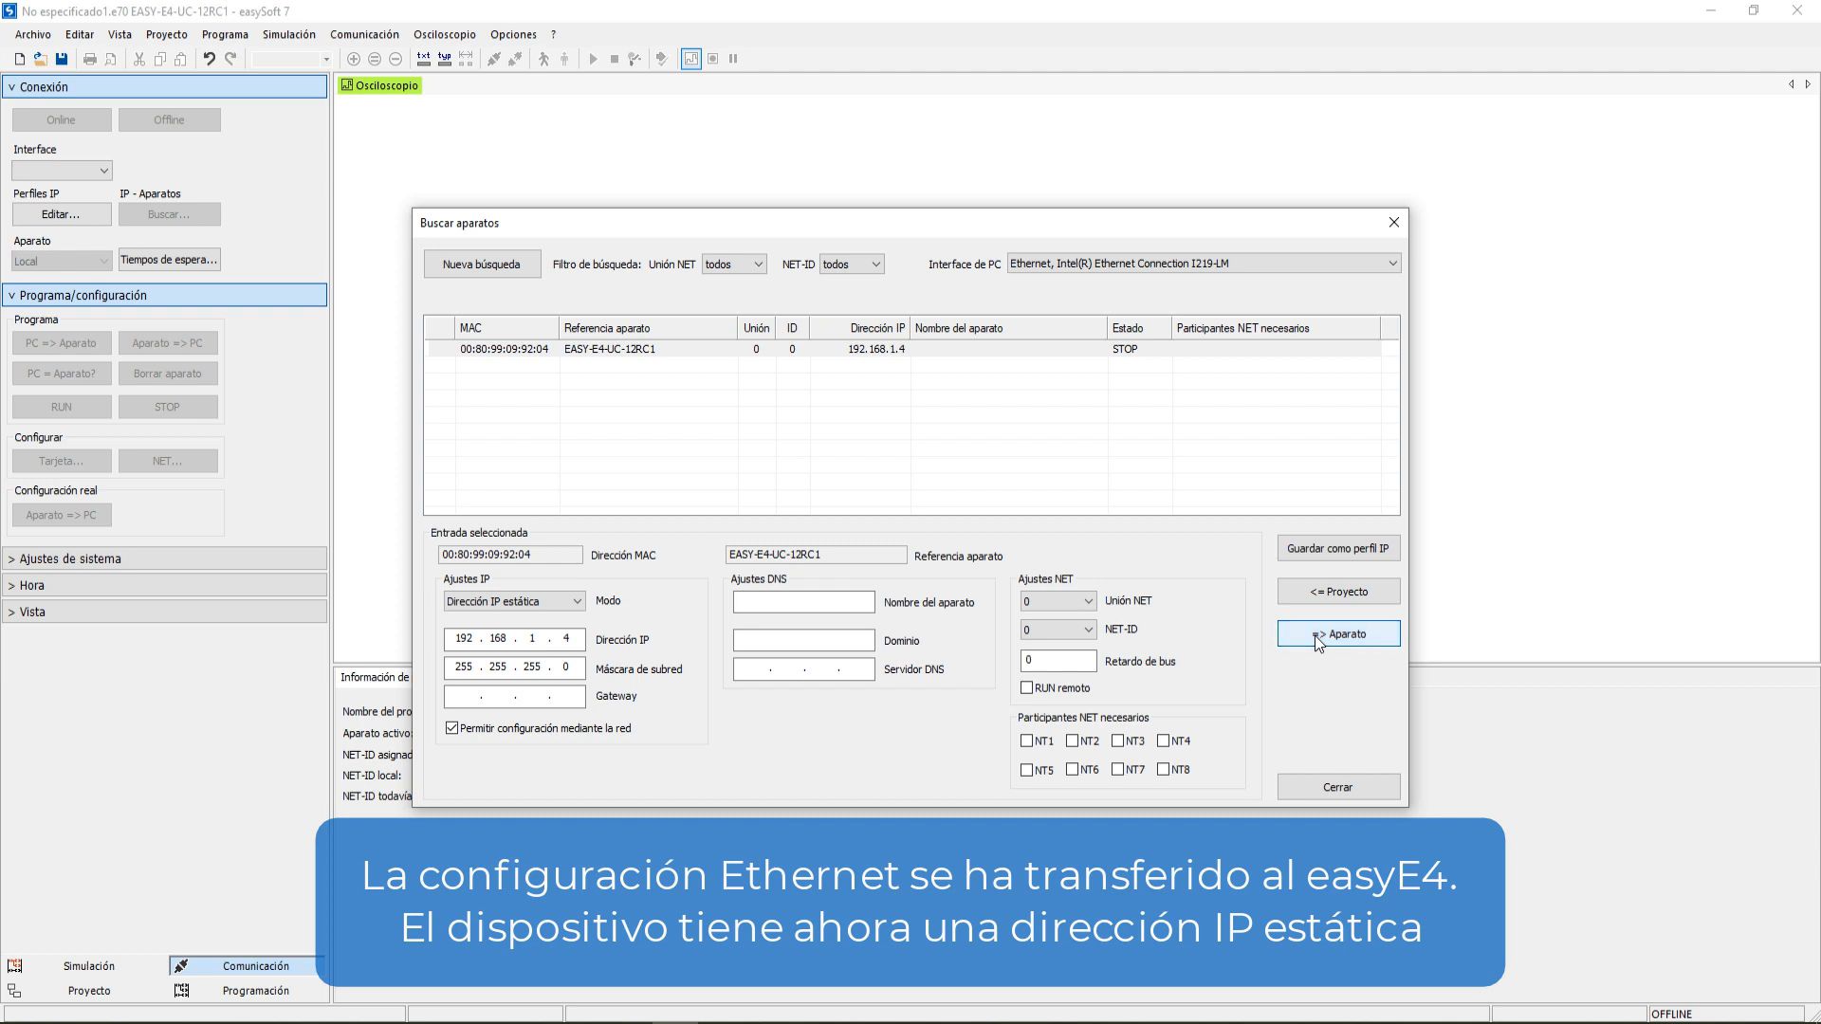
Save the device's connection as an IP profile and close the device search.
click(1310, 554)
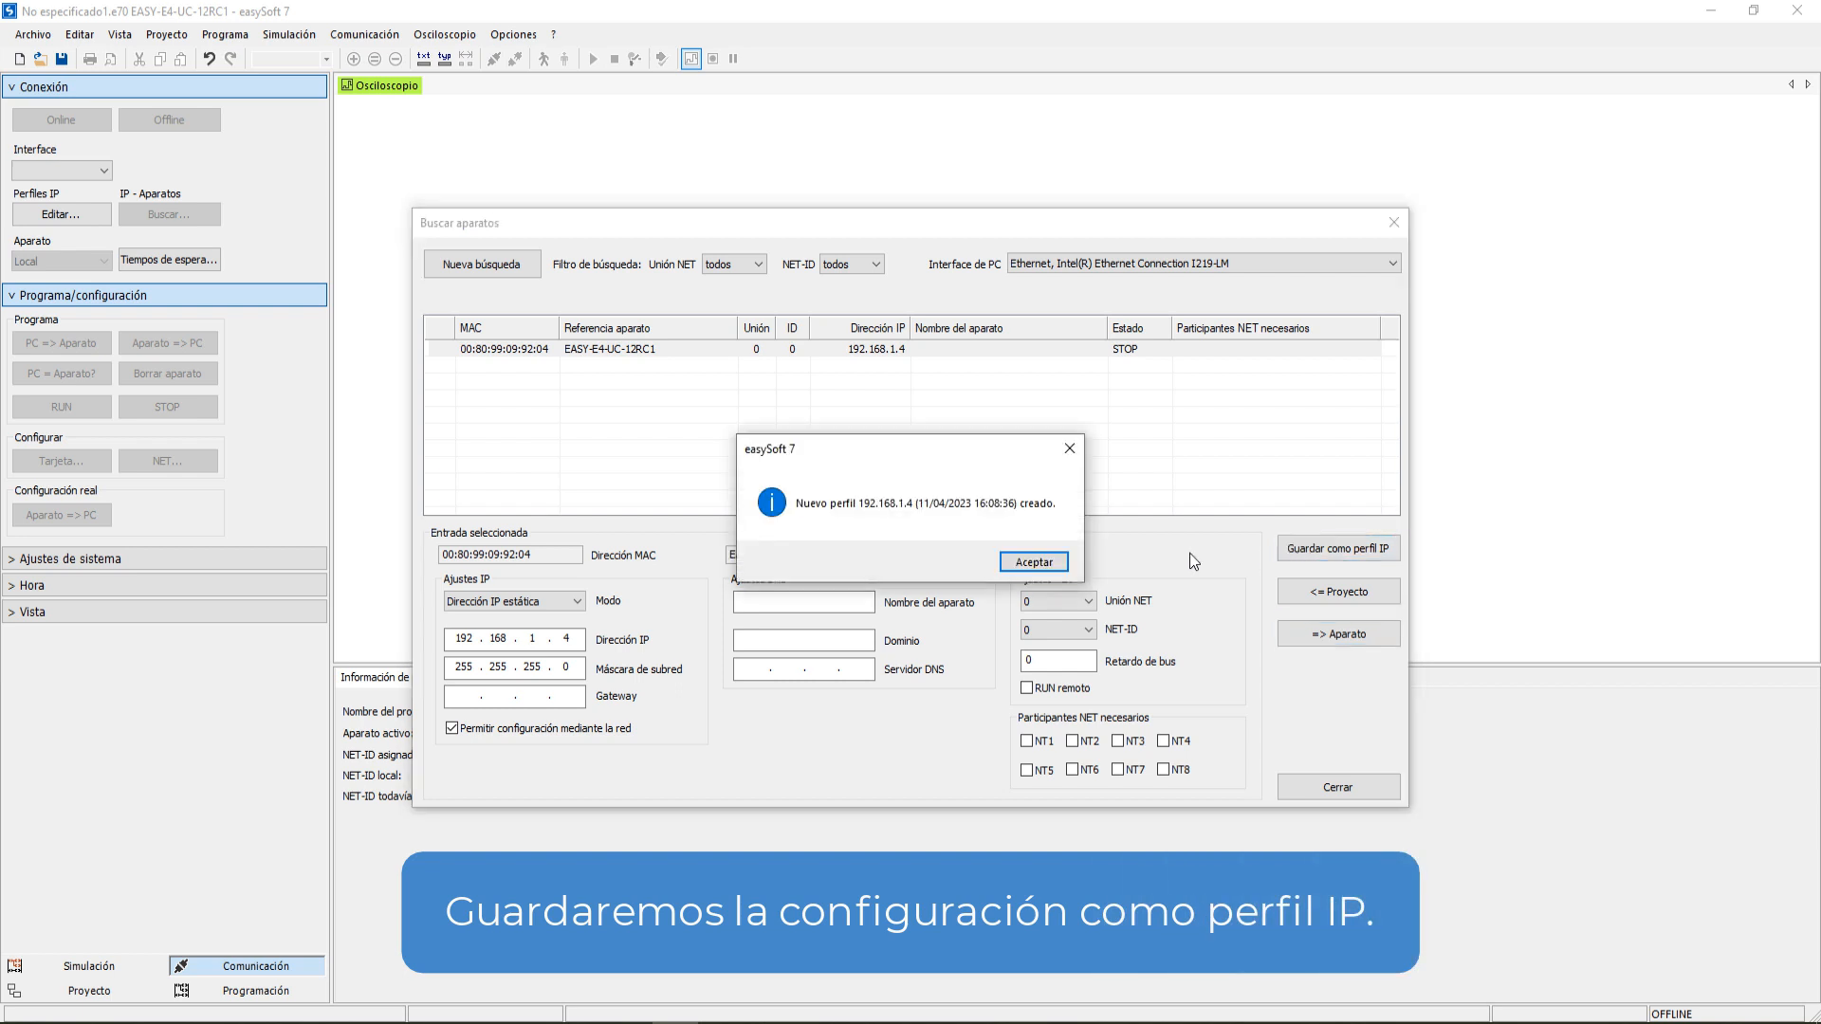
click(1033, 562)
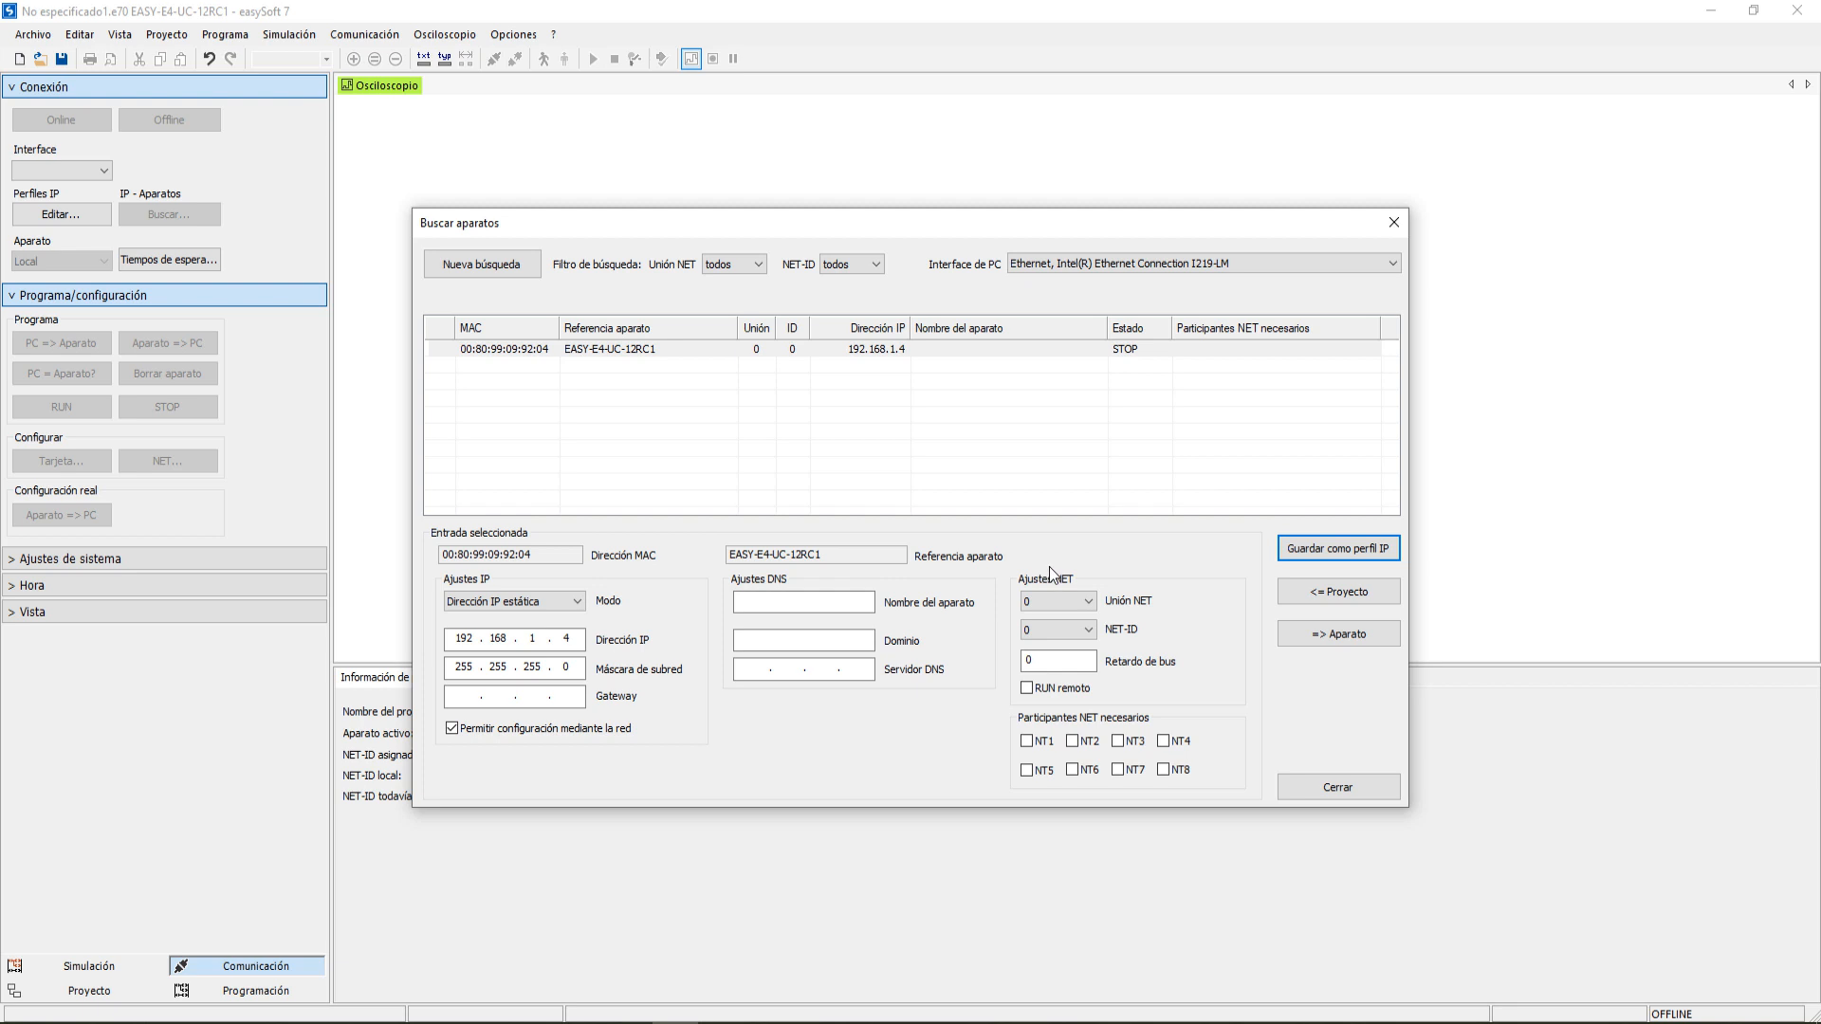
click(1310, 787)
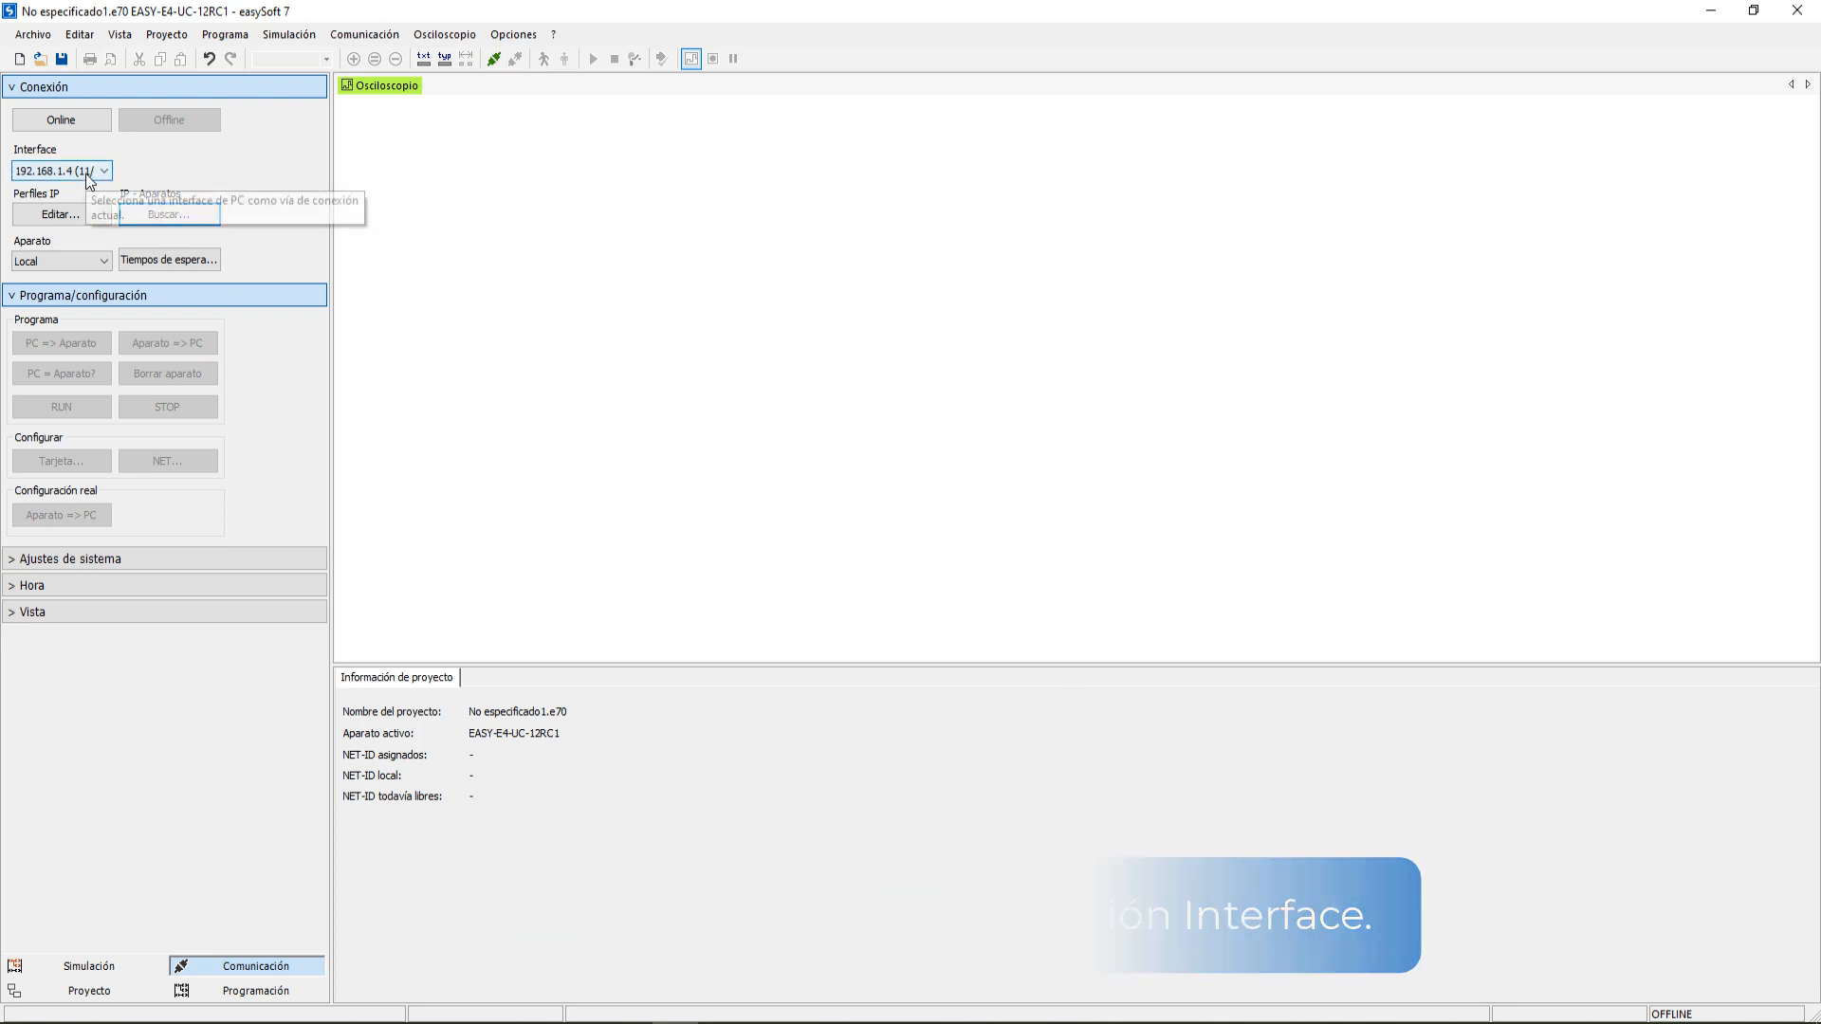
Rename the saved IP profile for 192.168.1.4 as MyeasyE4.
click(76, 214)
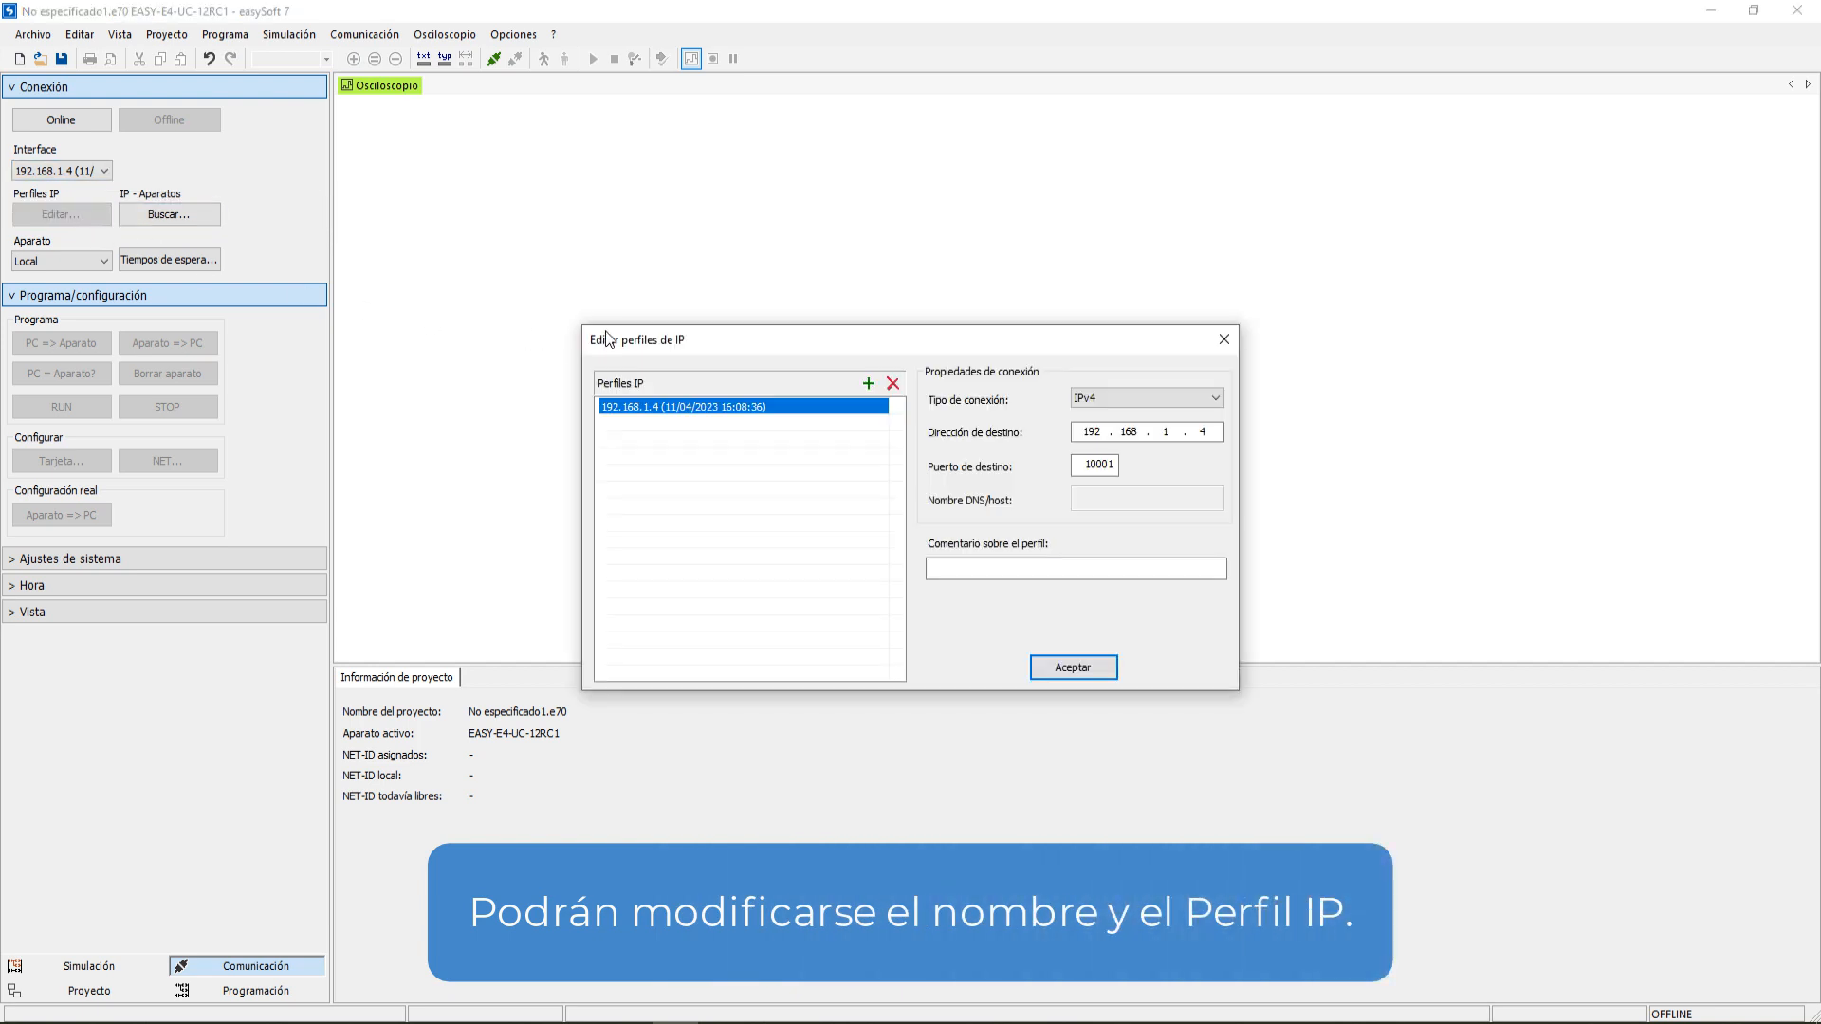
click(675, 410)
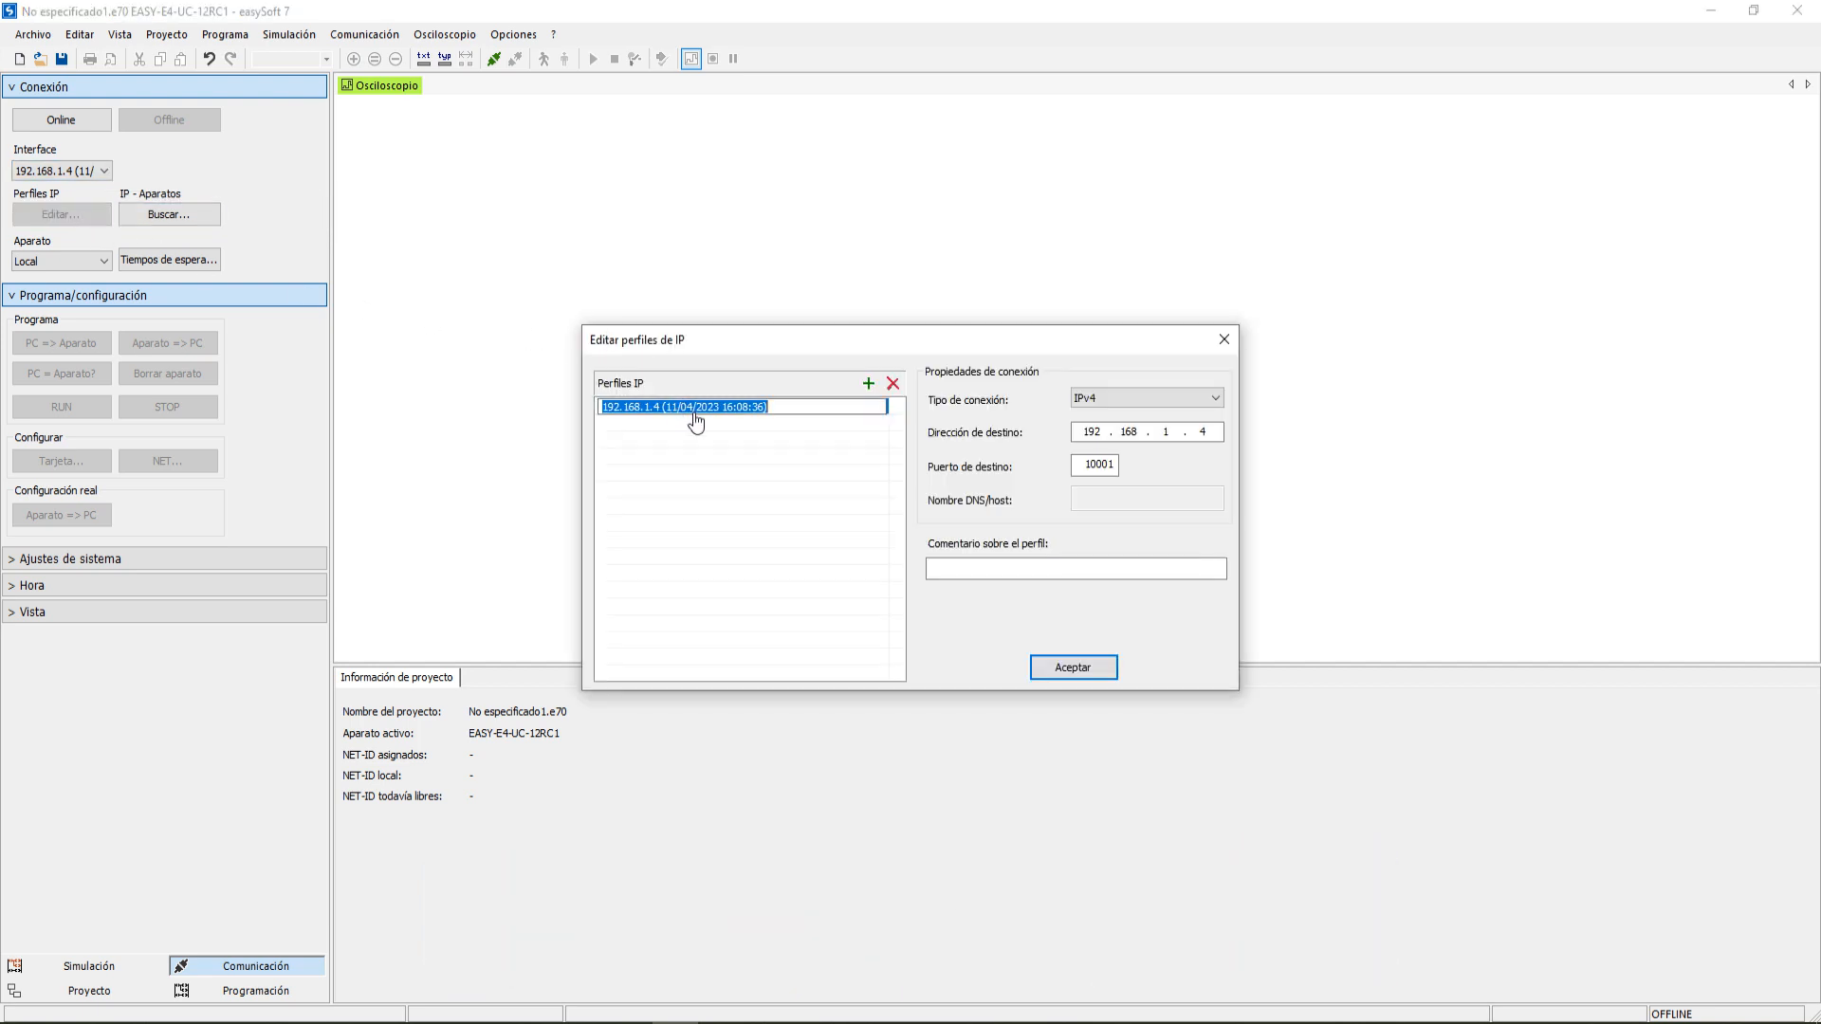
text(Myea)
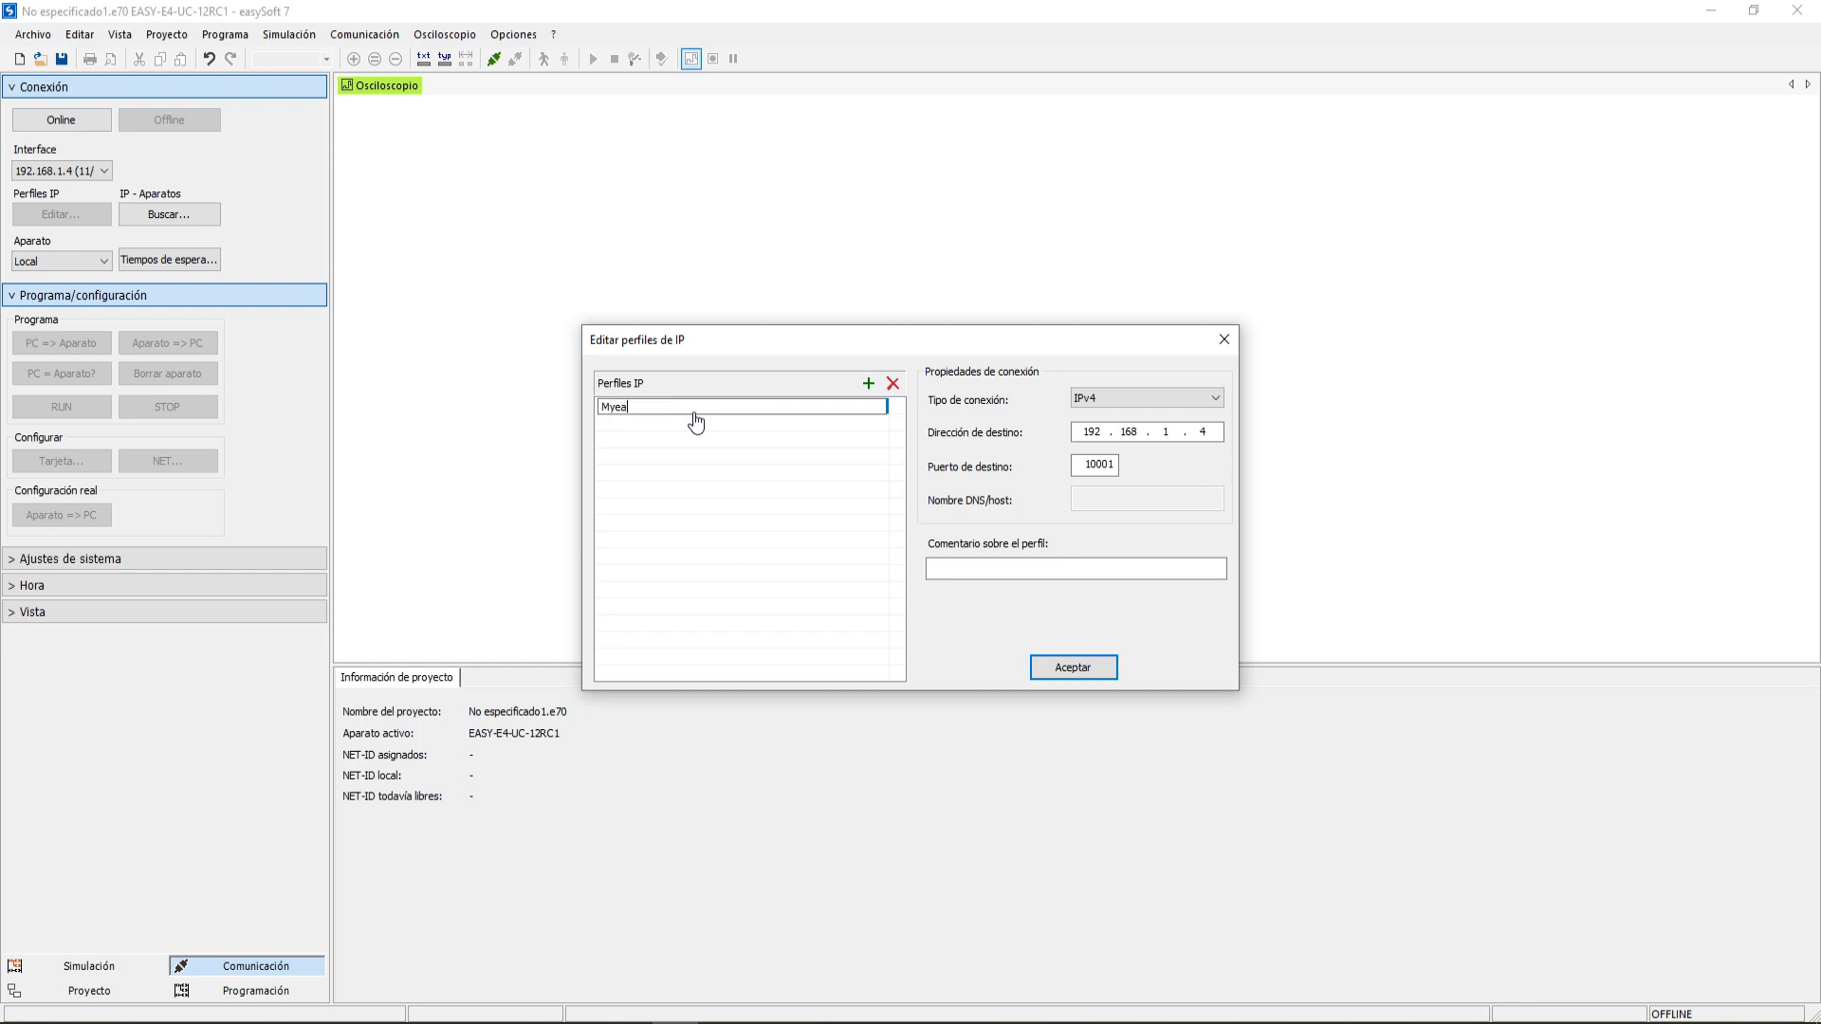
text(syE4)
click(1073, 667)
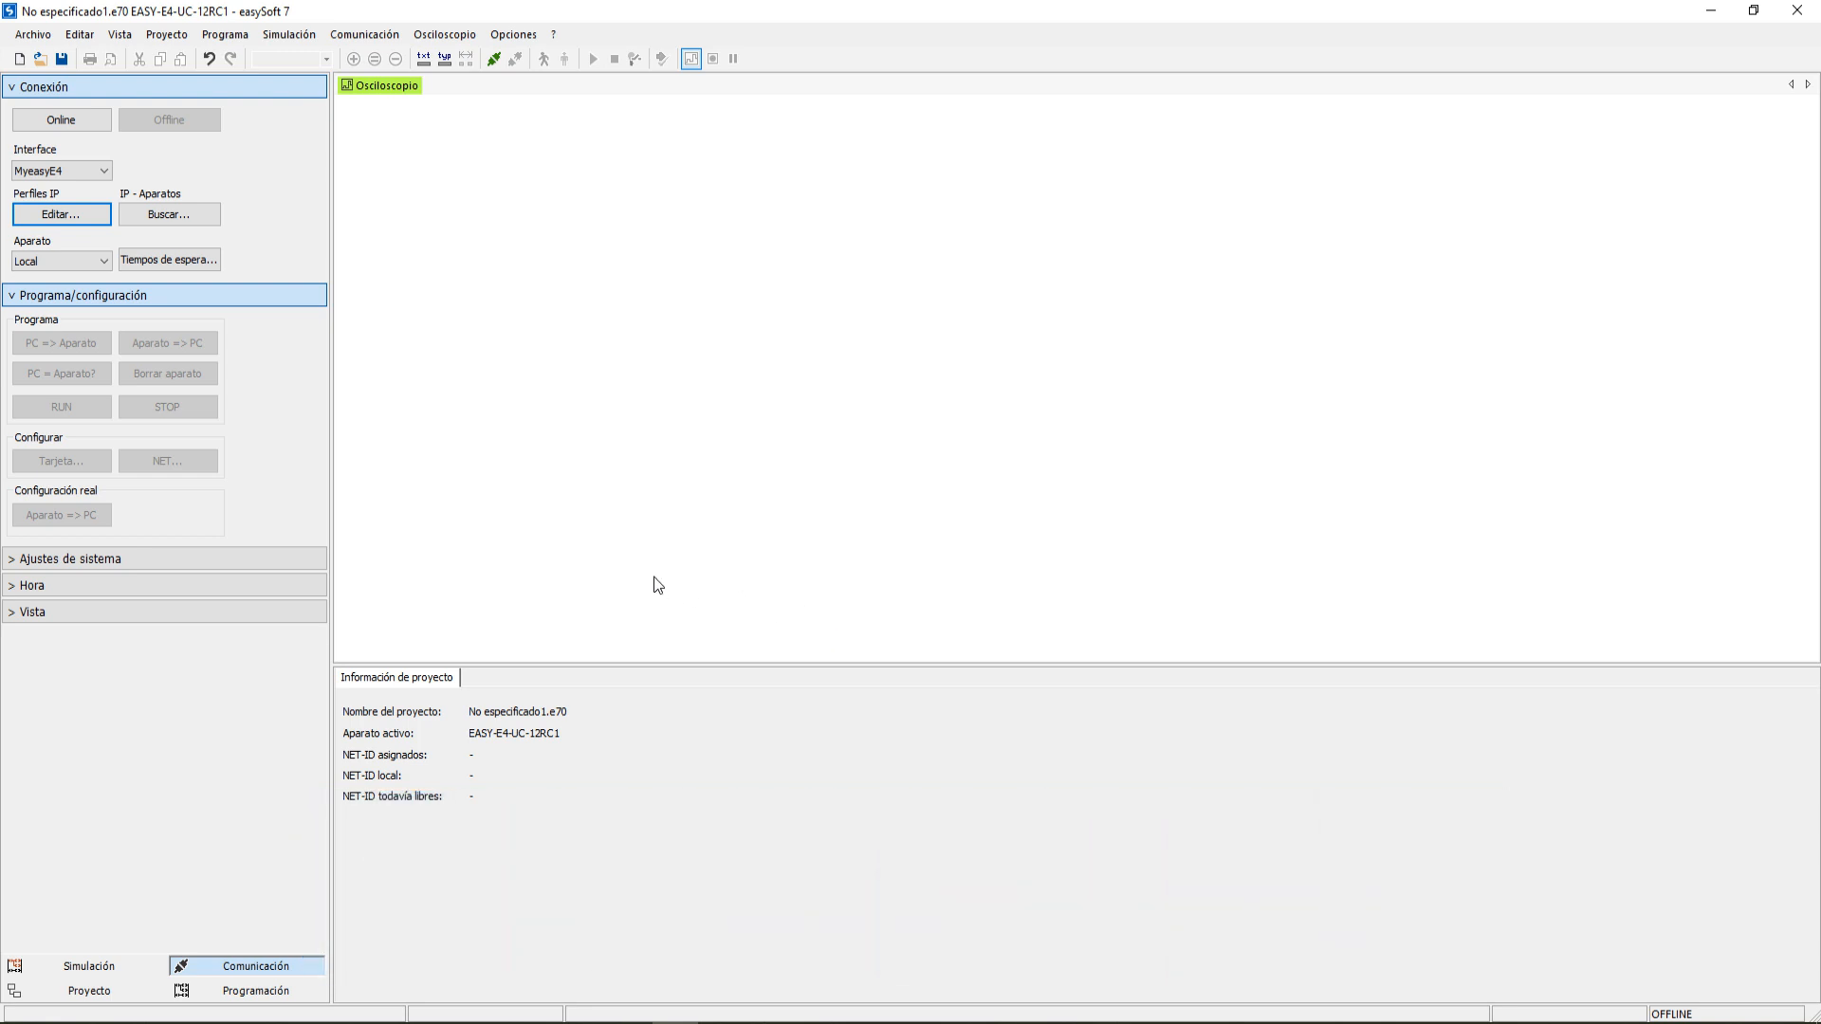
Connect online to the device through the MyeasyE4 profile and download the program from the PC to it.
click(50, 118)
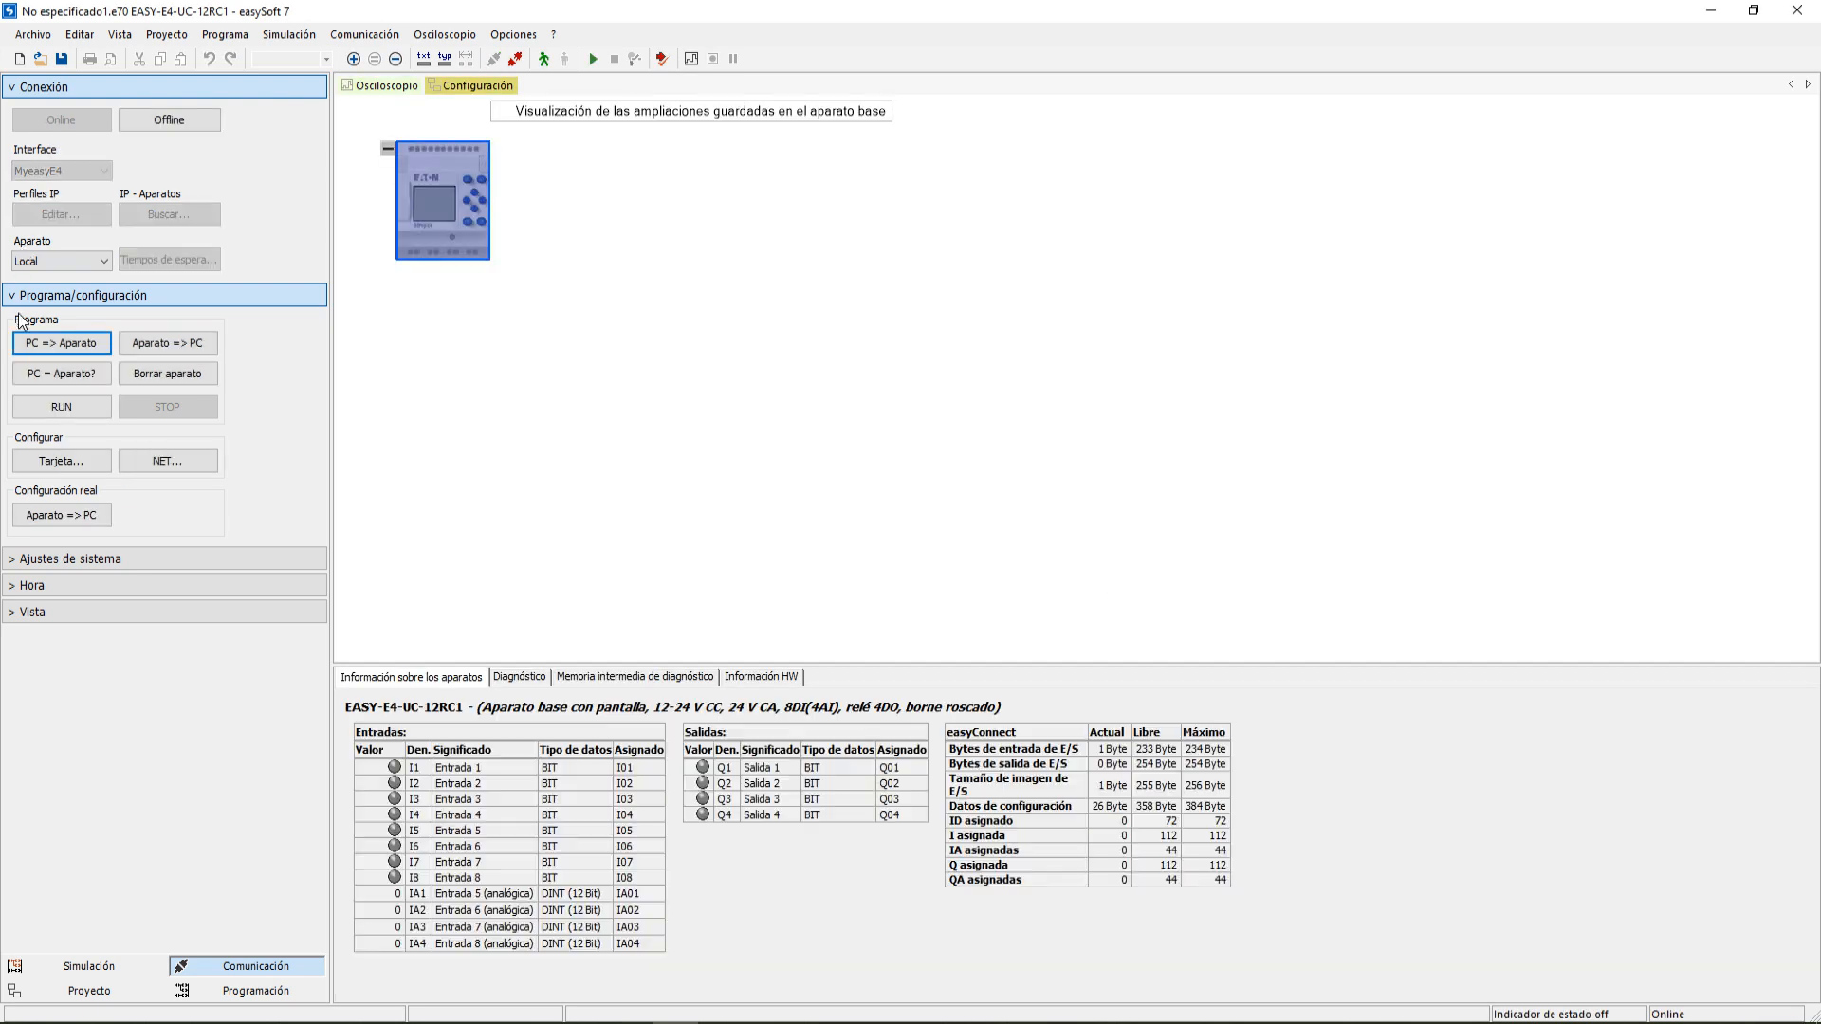
click(48, 345)
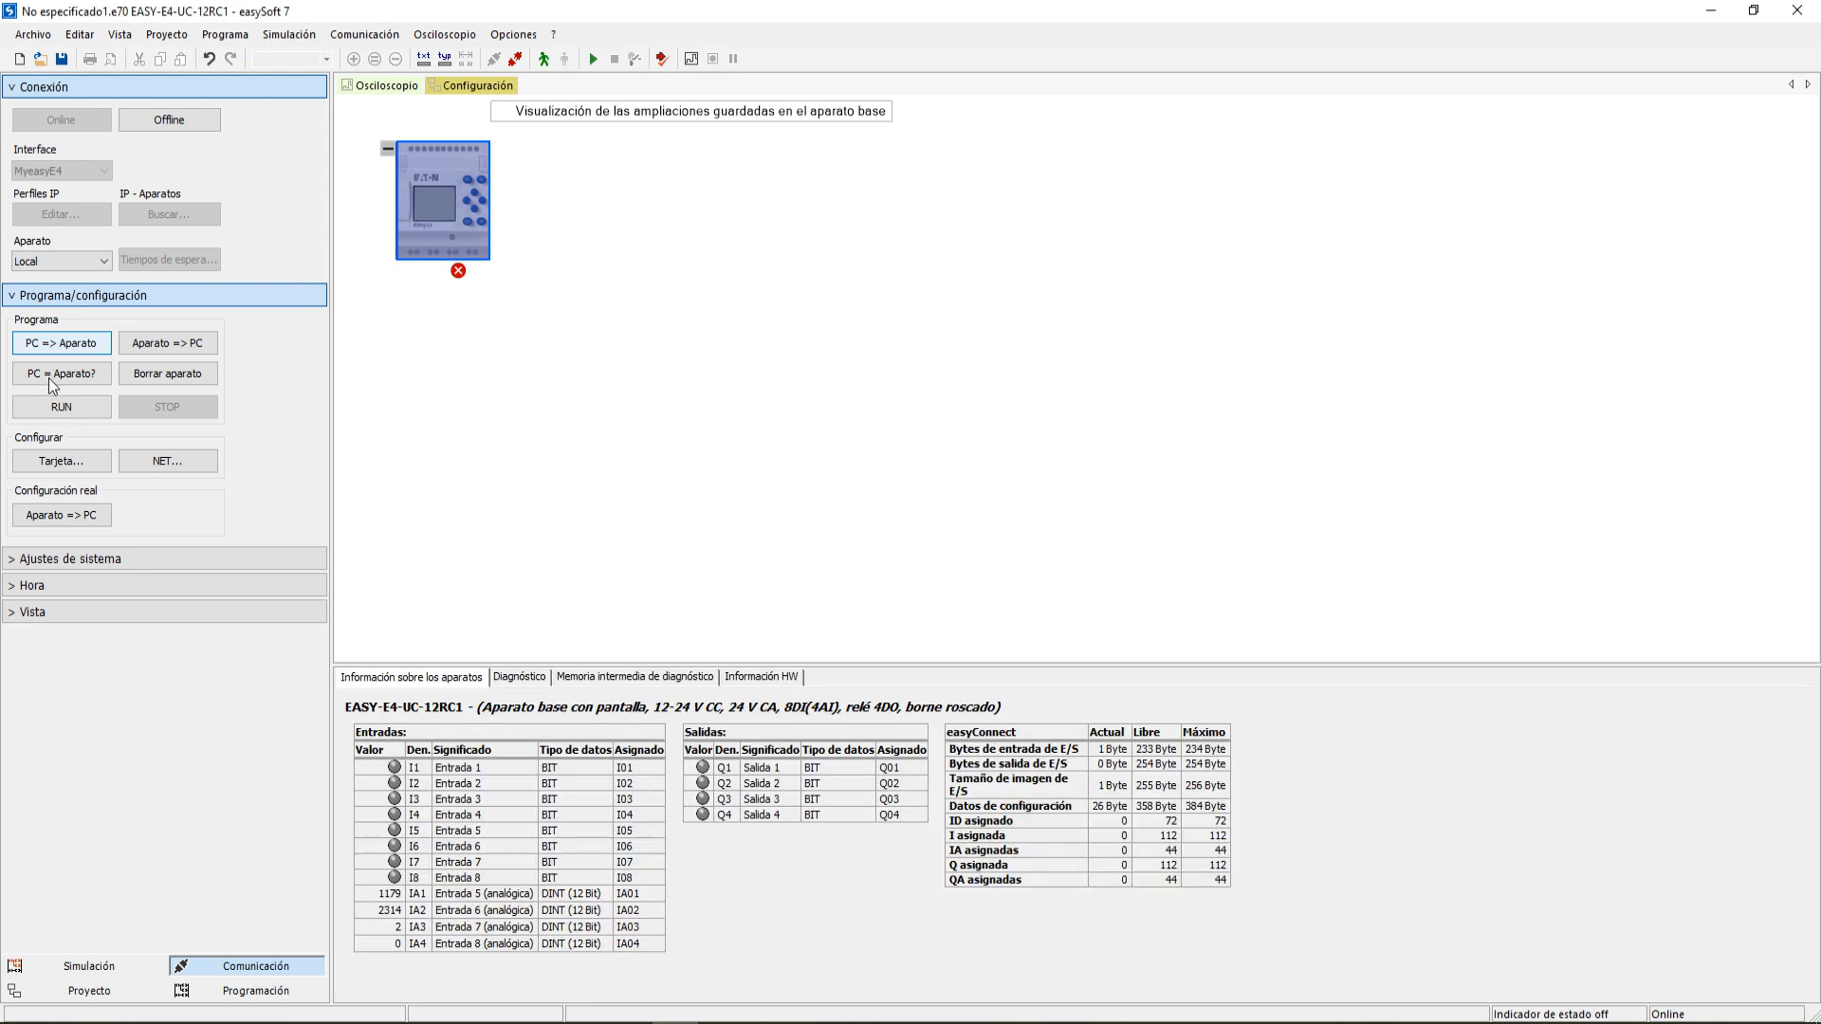
Switch the device to RUN and turn on the status display for the running program.
click(54, 407)
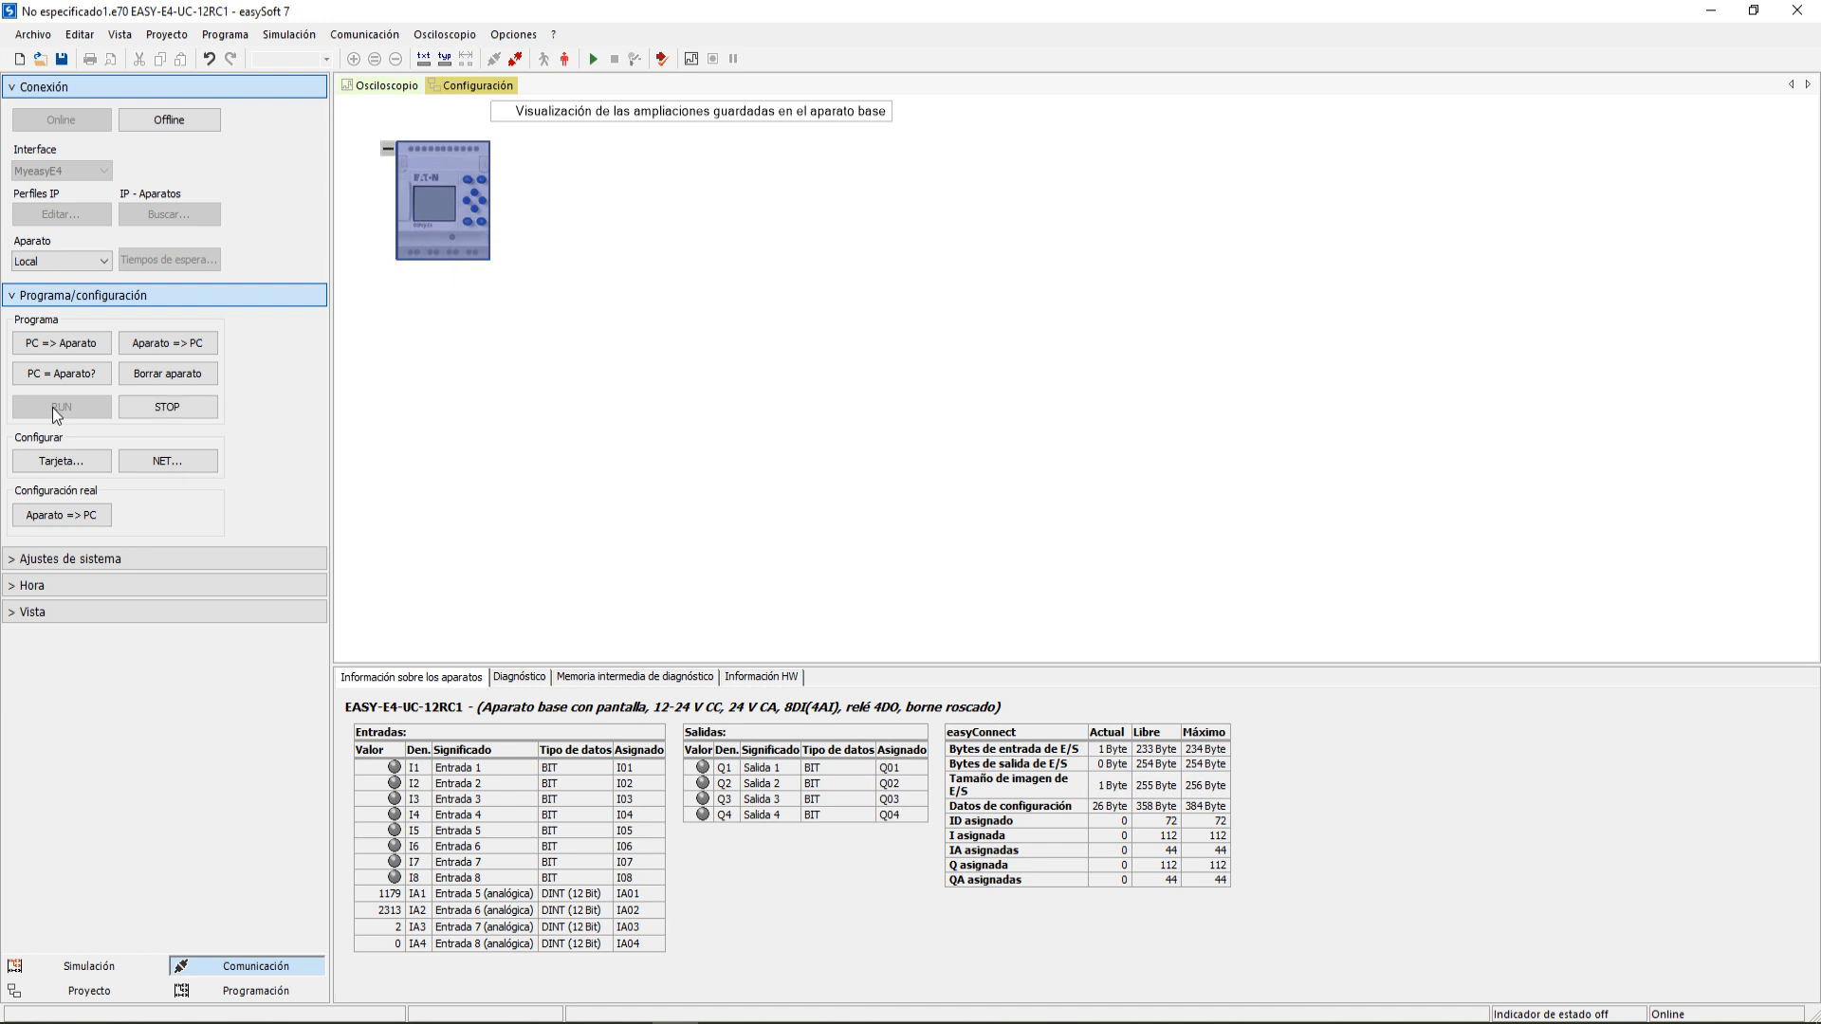
click(599, 59)
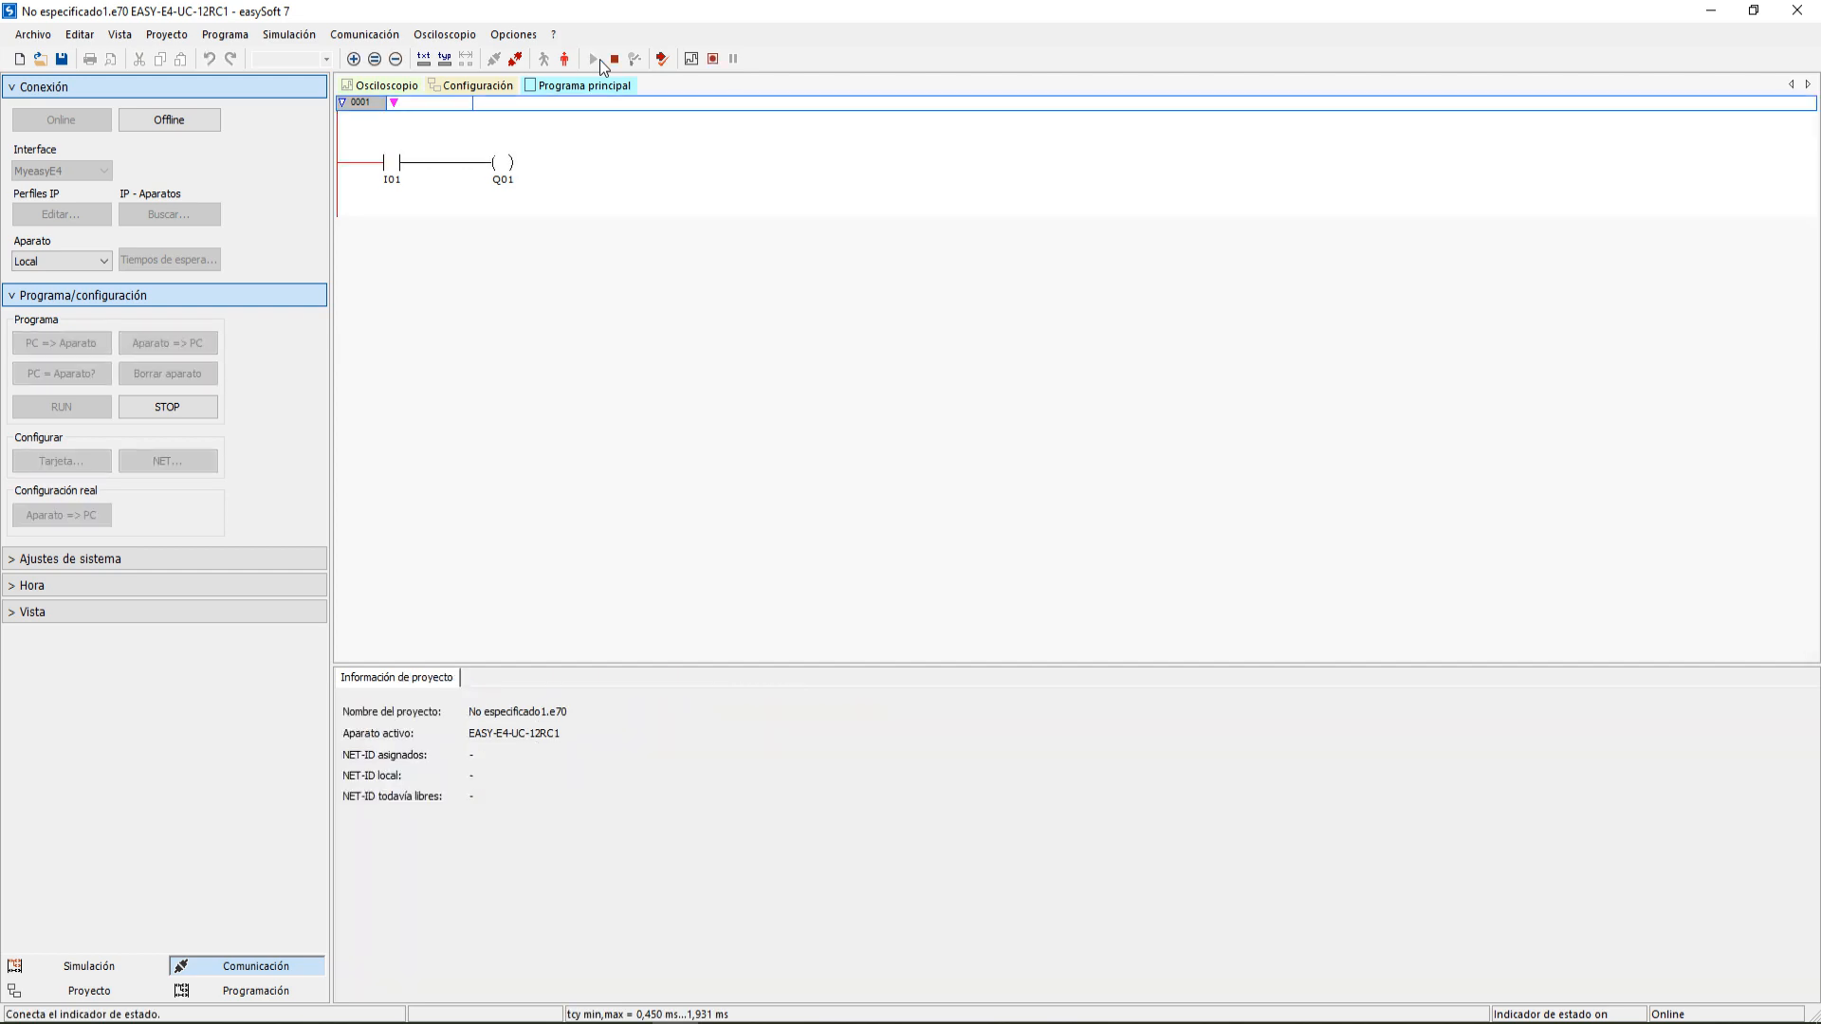